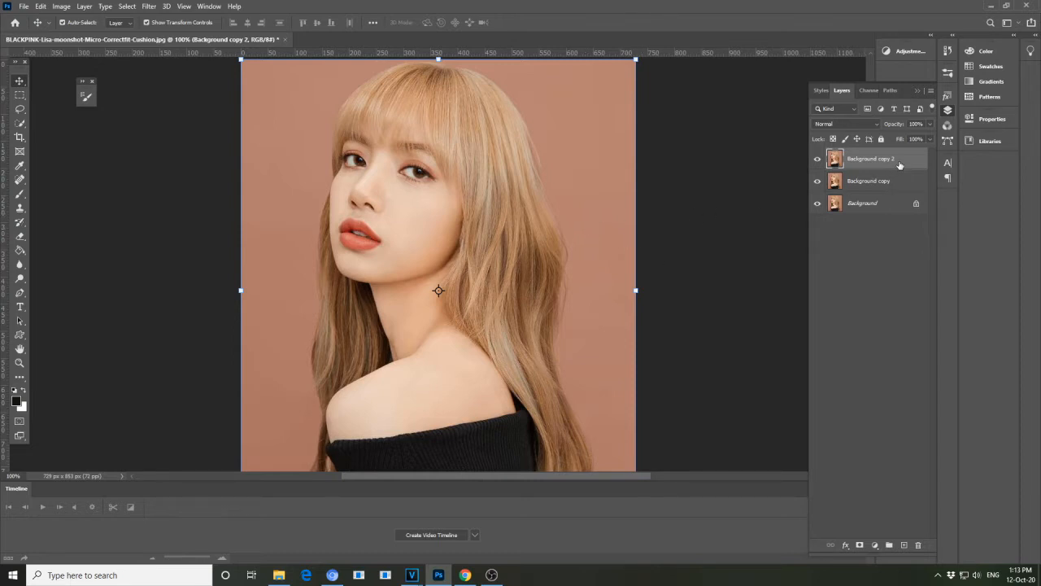
Start the Oil Paint filter on the Background copy 2 layer with Stylization near its maximum, about 9.8, and Lighting off.
click(152, 6)
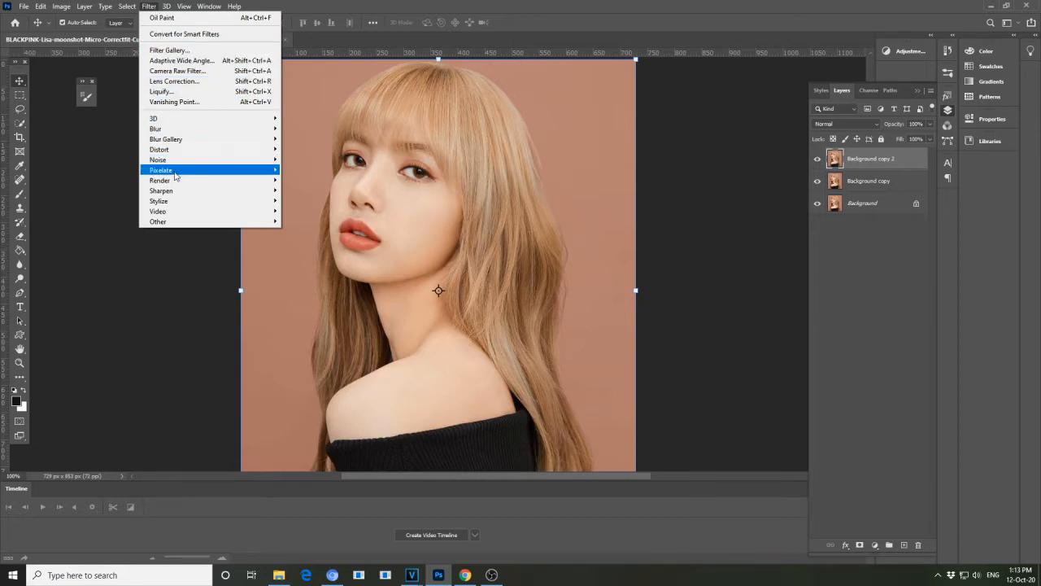
mouse_move(249, 205)
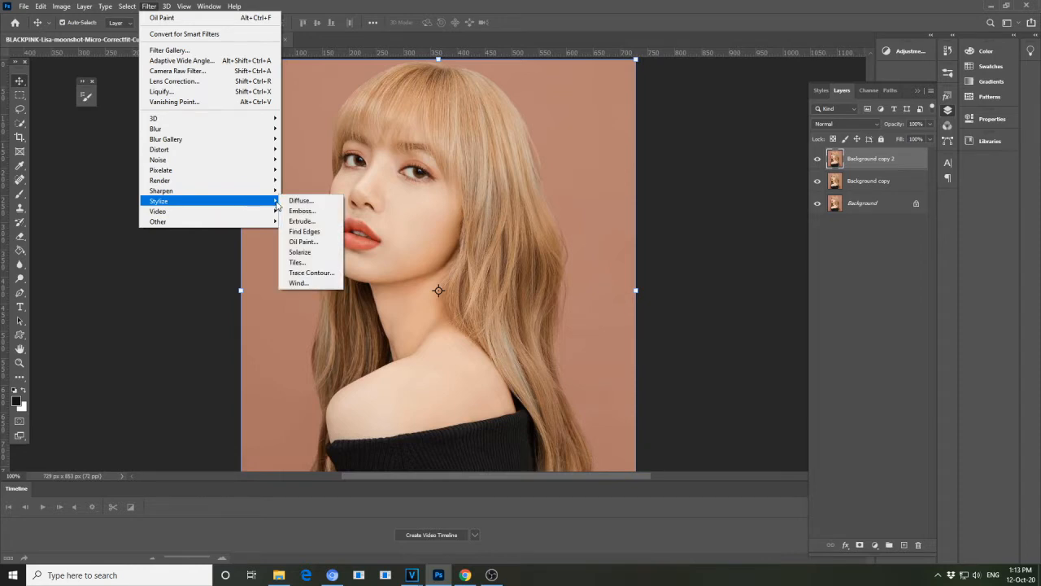
click(301, 243)
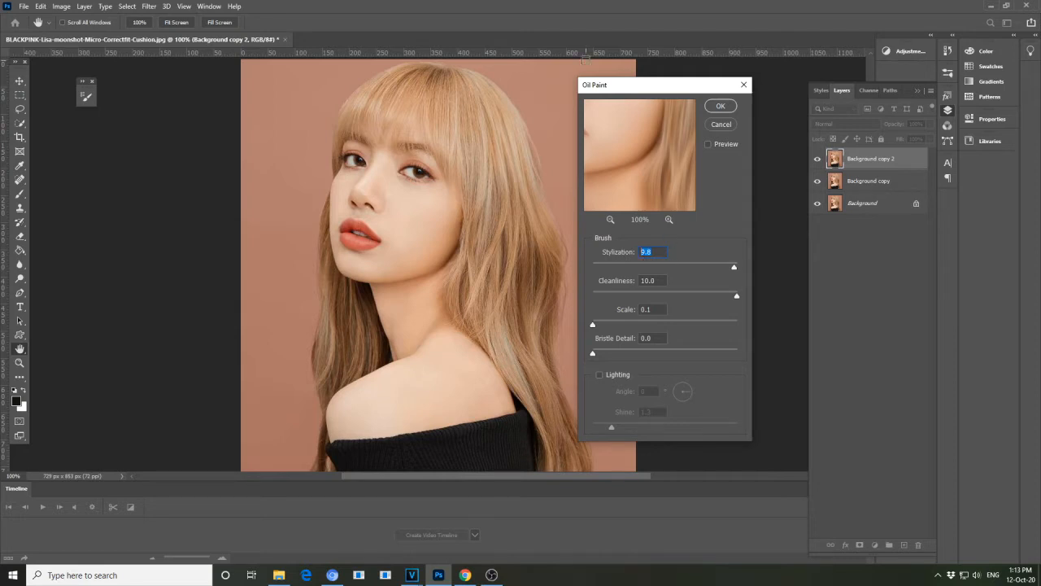
drag(676, 265, 736, 269)
drag(736, 269, 733, 268)
click(599, 376)
click(600, 376)
click(734, 269)
click(733, 269)
Apply the Oil Paint filter with Cleanliness 10.0, Scale 0.1, Bristle Detail 0.0 and Lighting disabled.
drag(647, 282, 664, 280)
drag(651, 309, 635, 338)
click(599, 374)
click(599, 375)
click(720, 107)
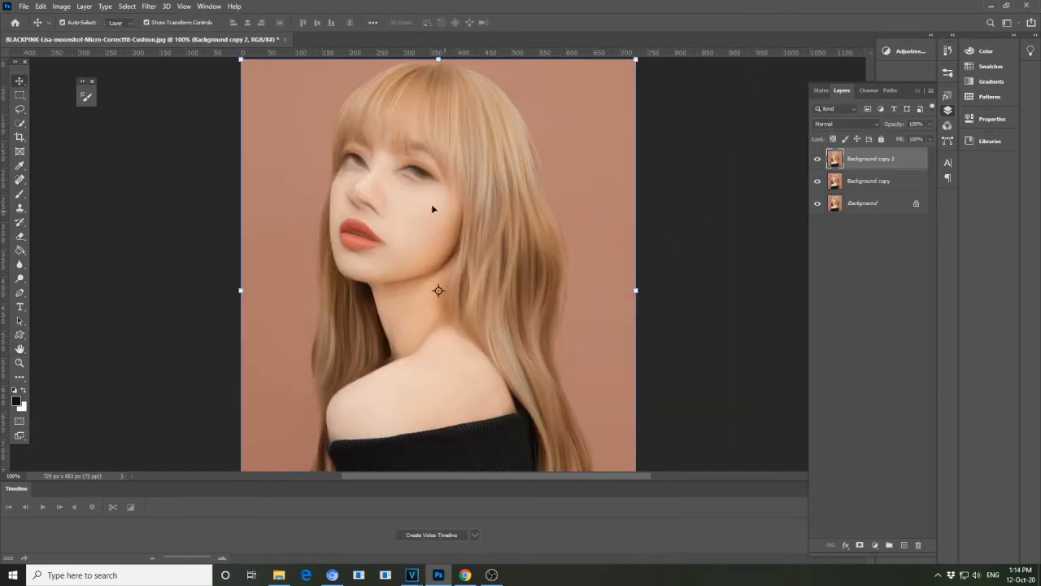
Inspect the painted portrait and add a white layer mask to the Background copy 2 layer.
scroll(511, 267, down, 5)
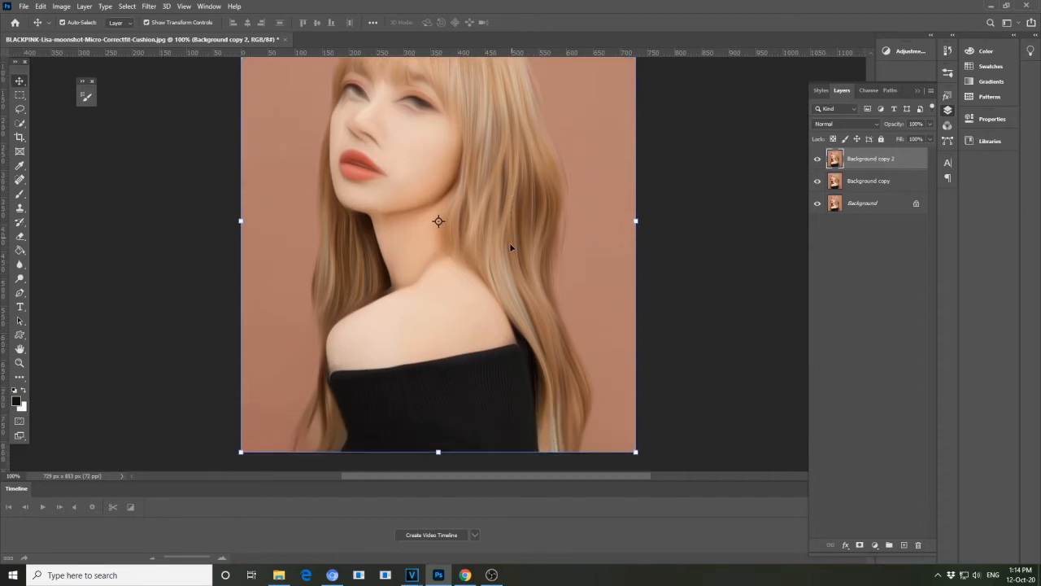
scroll(463, 347, up, 5)
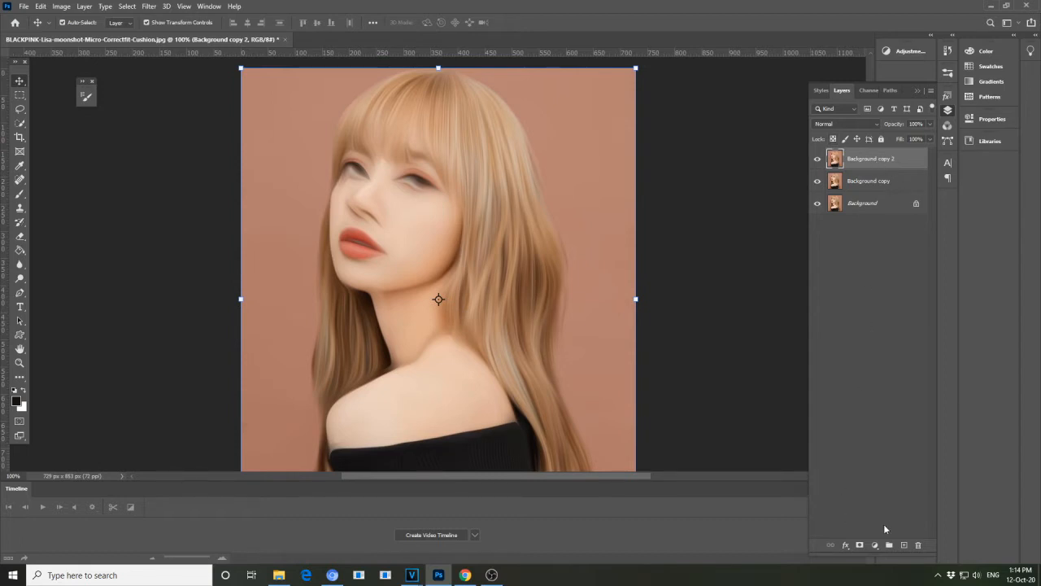
click(859, 544)
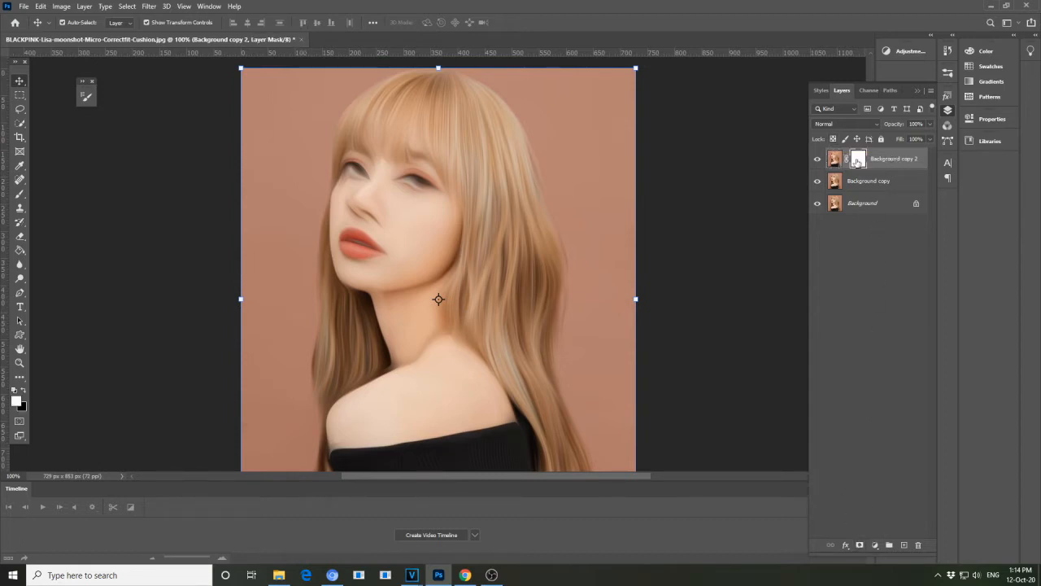
Set up the Eraser as a Soft Round brush at 17 px, 0% hardness and 100% opacity.
click(22, 238)
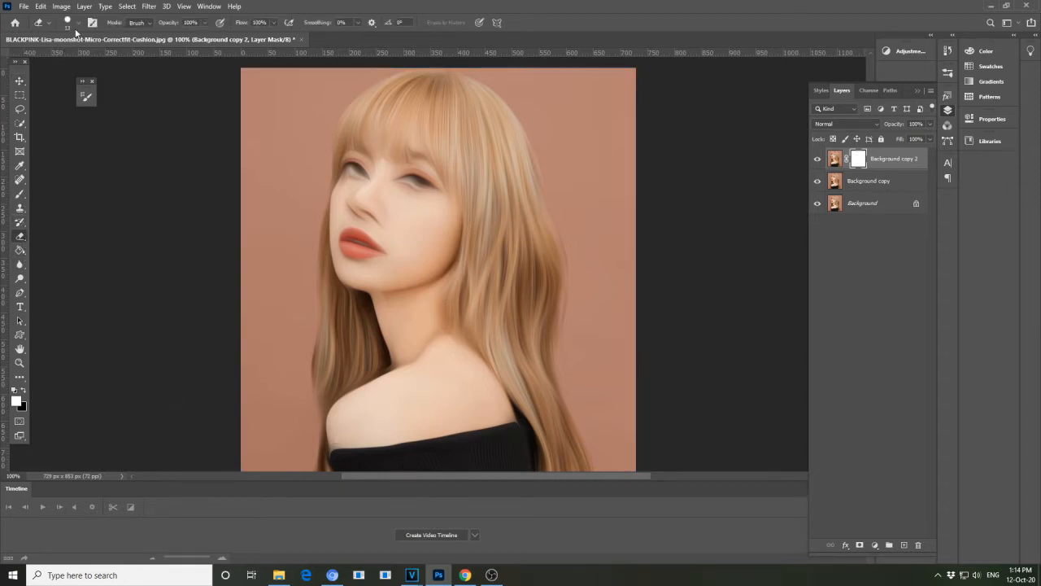
click(77, 23)
click(60, 82)
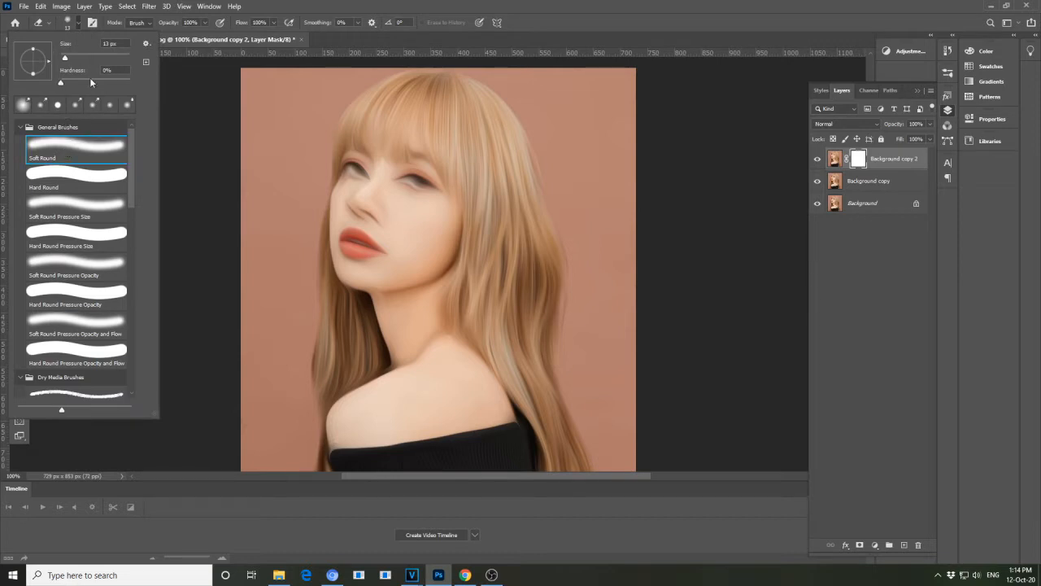
click(205, 23)
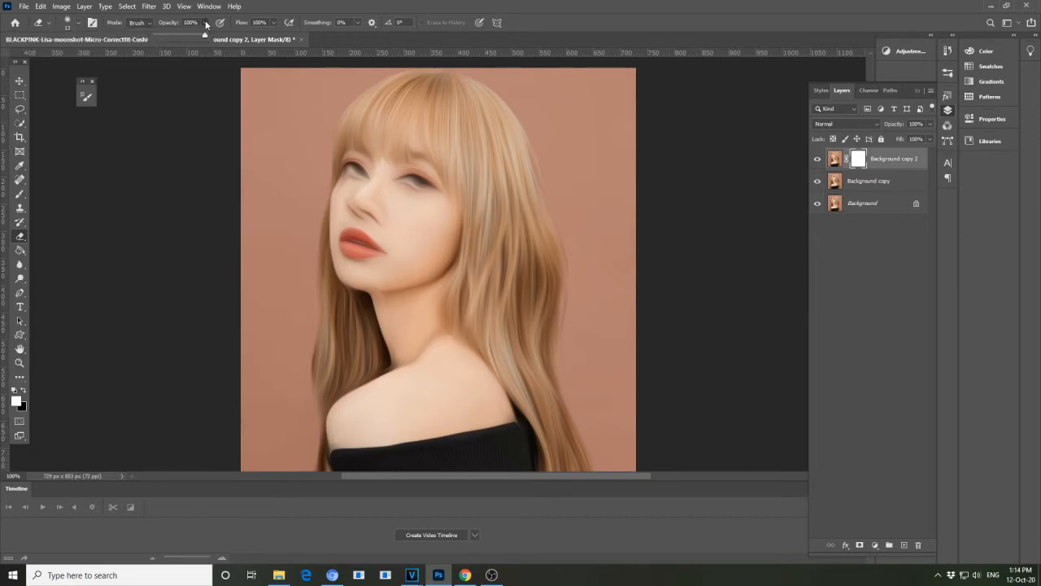
drag(198, 37, 213, 37)
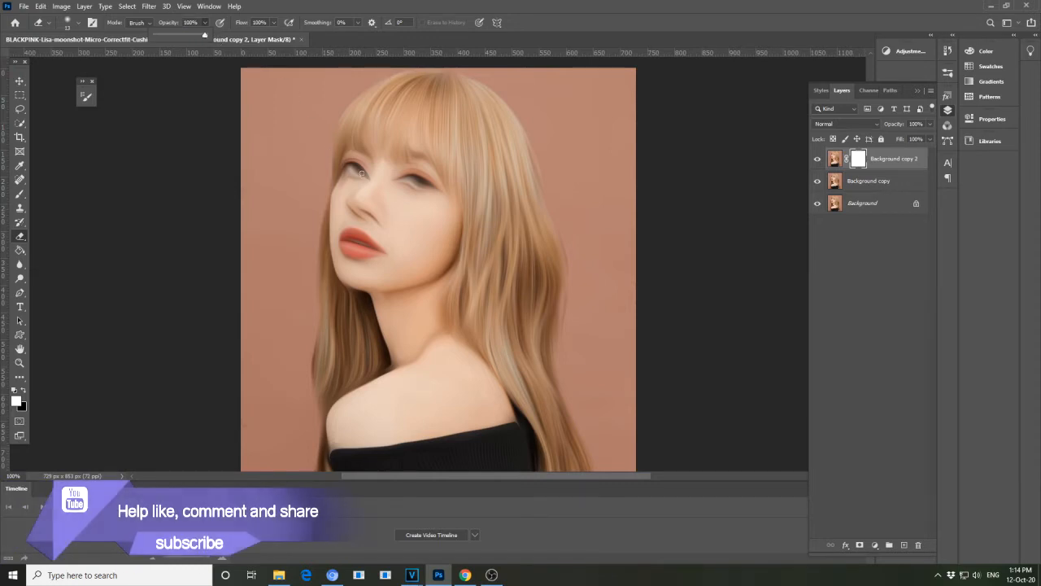
click(78, 25)
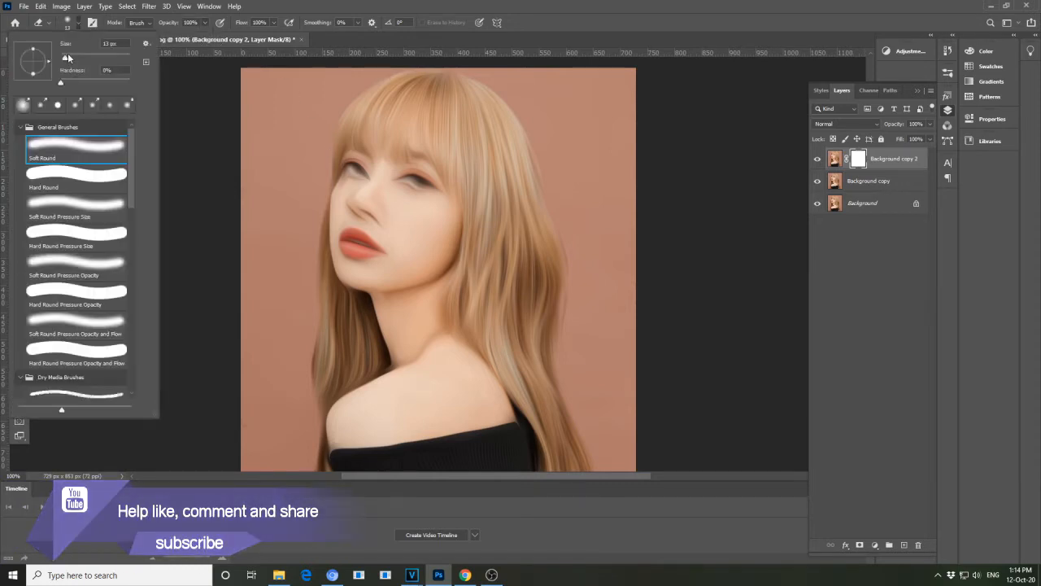
drag(64, 54, 67, 57)
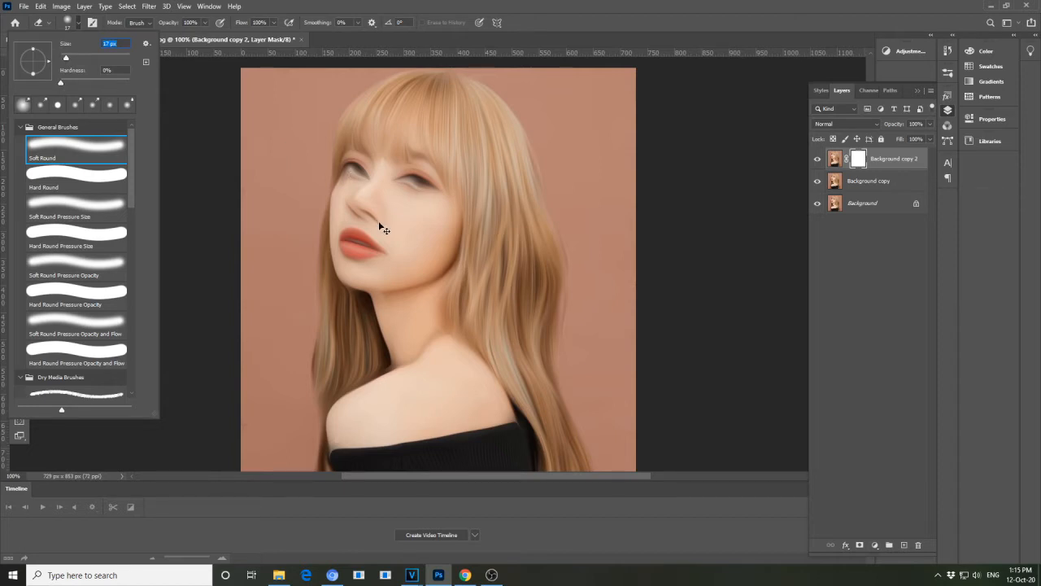
Erase on the layer mask over both eyes, the lips and the nose to bring back their original detail.
key(ctrl+plus)
drag(372, 221, 402, 302)
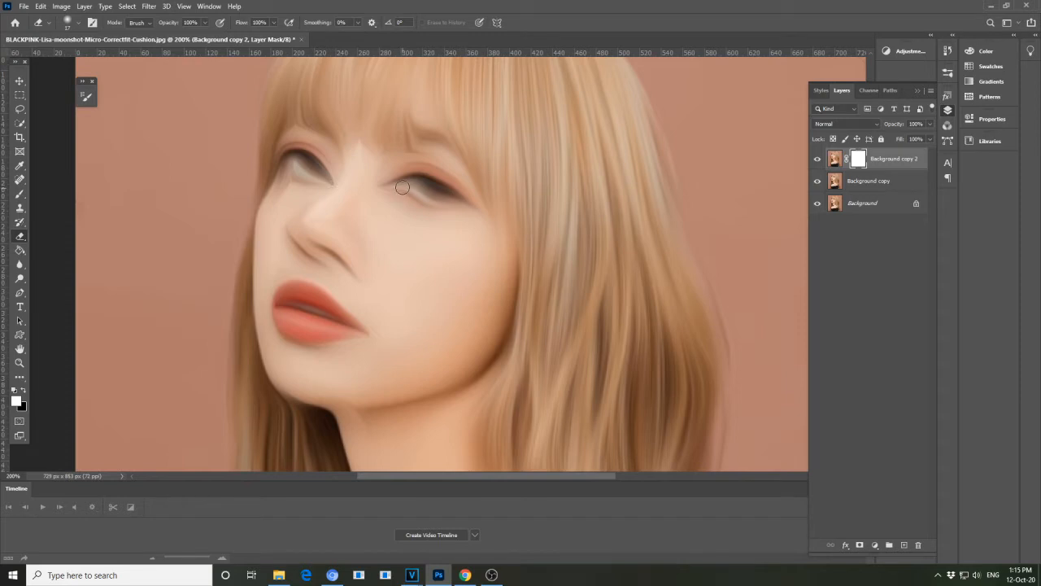
mouse_move(404, 186)
mouse_down()
mouse_move(425, 178)
mouse_move(456, 196)
mouse_move(399, 184)
mouse_move(453, 198)
mouse_up()
mouse_move(314, 156)
mouse_down()
mouse_move(324, 179)
mouse_move(302, 160)
mouse_move(284, 164)
mouse_move(319, 175)
mouse_move(288, 168)
mouse_move(307, 176)
mouse_up()
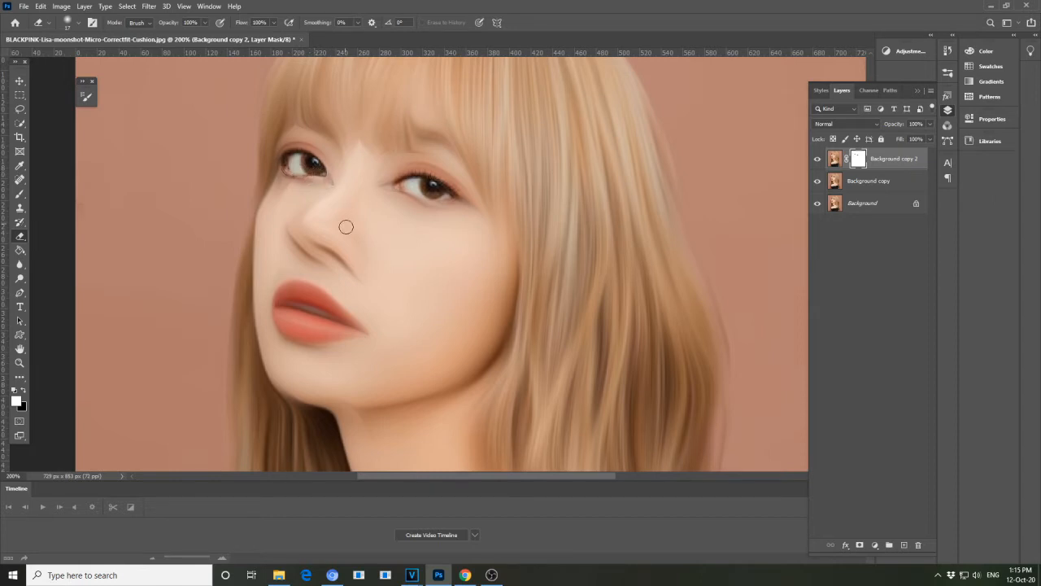
mouse_move(281, 300)
mouse_down()
mouse_move(298, 293)
mouse_move(319, 303)
mouse_move(289, 300)
mouse_move(320, 309)
mouse_move(290, 293)
mouse_move(308, 297)
mouse_move(348, 322)
mouse_move(278, 311)
mouse_move(296, 328)
mouse_move(324, 330)
mouse_move(295, 324)
mouse_move(279, 302)
mouse_move(299, 330)
mouse_move(343, 329)
mouse_move(317, 329)
mouse_up()
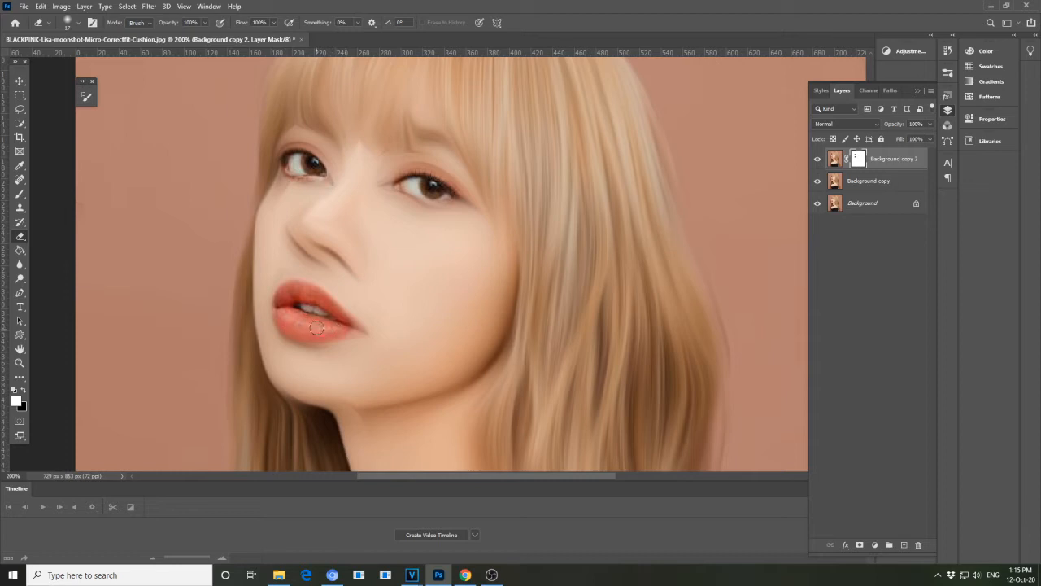
mouse_move(317, 237)
mouse_down()
mouse_move(341, 260)
mouse_move(309, 243)
mouse_move(347, 259)
mouse_move(303, 232)
mouse_move(338, 243)
mouse_move(332, 227)
mouse_move(344, 257)
mouse_move(353, 254)
mouse_move(341, 264)
mouse_move(360, 256)
mouse_move(353, 271)
mouse_move(361, 266)
mouse_move(360, 252)
mouse_move(355, 264)
mouse_move(316, 257)
mouse_move(293, 233)
mouse_move(303, 250)
mouse_move(306, 225)
mouse_move(340, 196)
mouse_move(348, 143)
mouse_move(339, 194)
mouse_move(314, 215)
mouse_move(349, 189)
mouse_move(359, 153)
mouse_move(328, 223)
mouse_move(320, 218)
mouse_move(350, 199)
mouse_move(369, 163)
mouse_move(327, 218)
mouse_move(365, 149)
mouse_move(363, 262)
mouse_move(309, 220)
mouse_move(353, 246)
mouse_up()
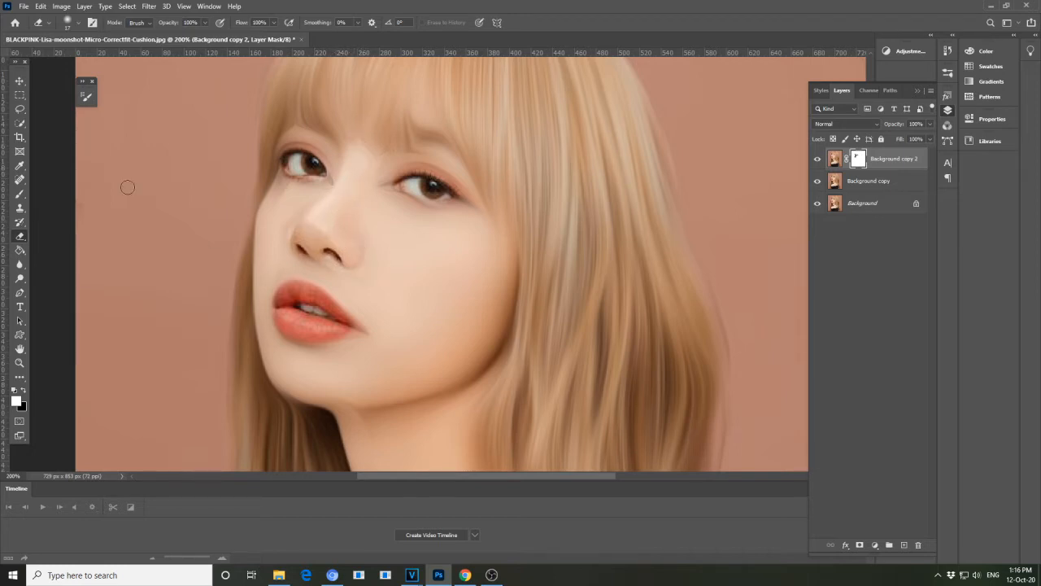
Reduce the Eraser to a size below 10 px and refine the mask along the eyelashes, eye corners and lip edges.
click(48, 22)
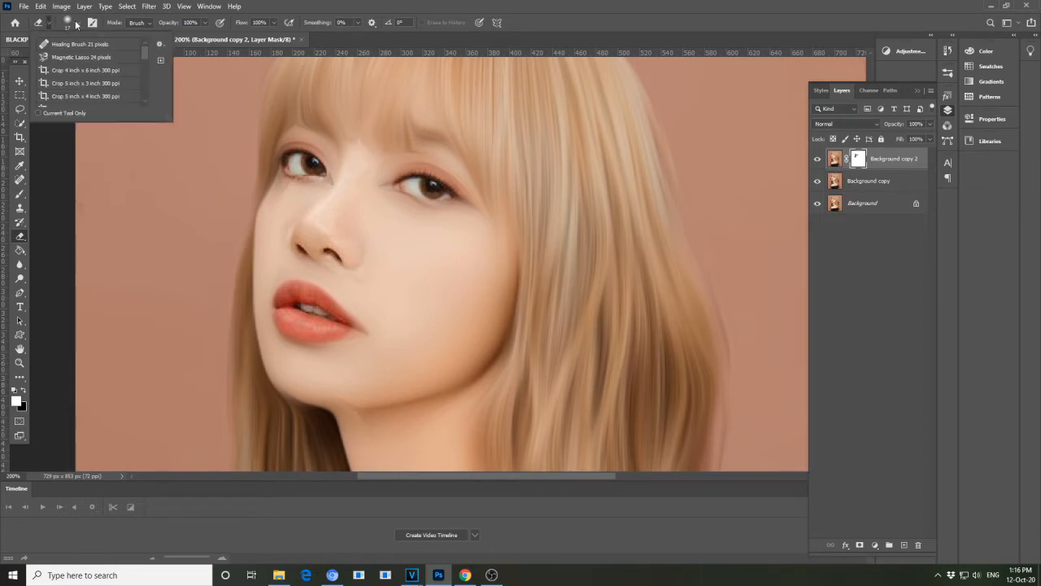
click(76, 23)
click(64, 57)
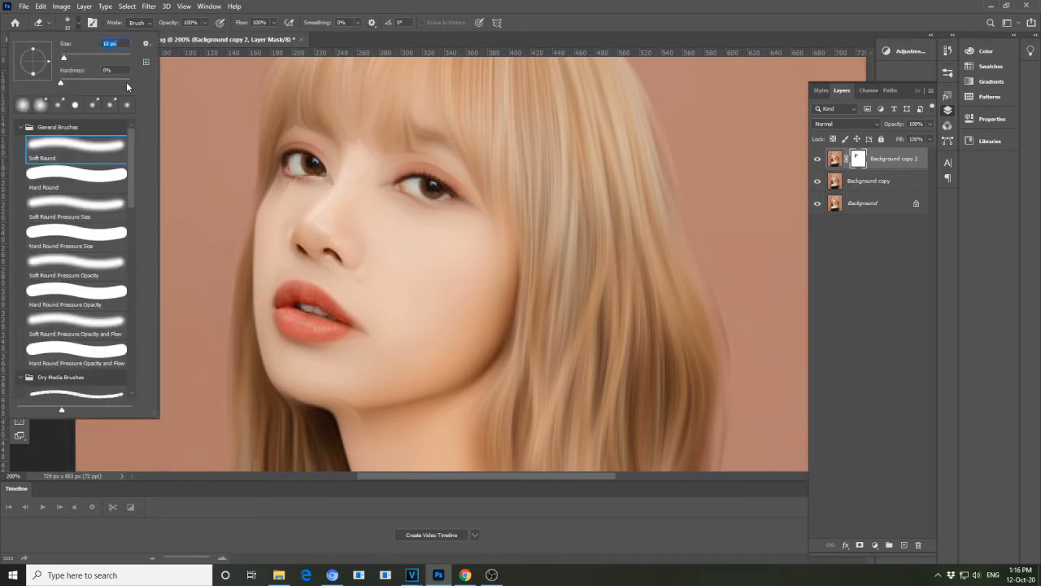
click(62, 56)
click(63, 59)
click(392, 186)
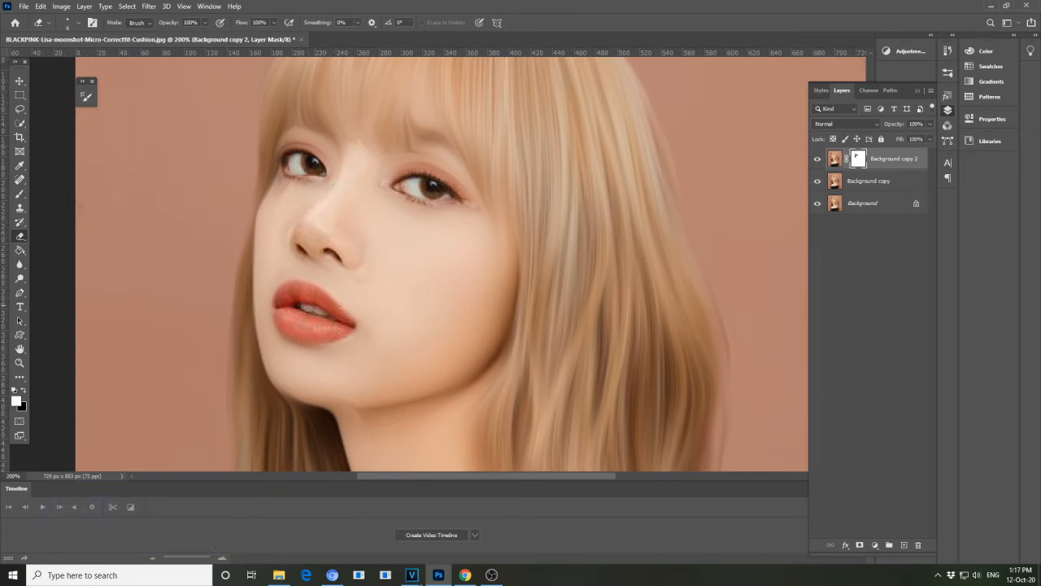
scroll(329, 305, down, 3)
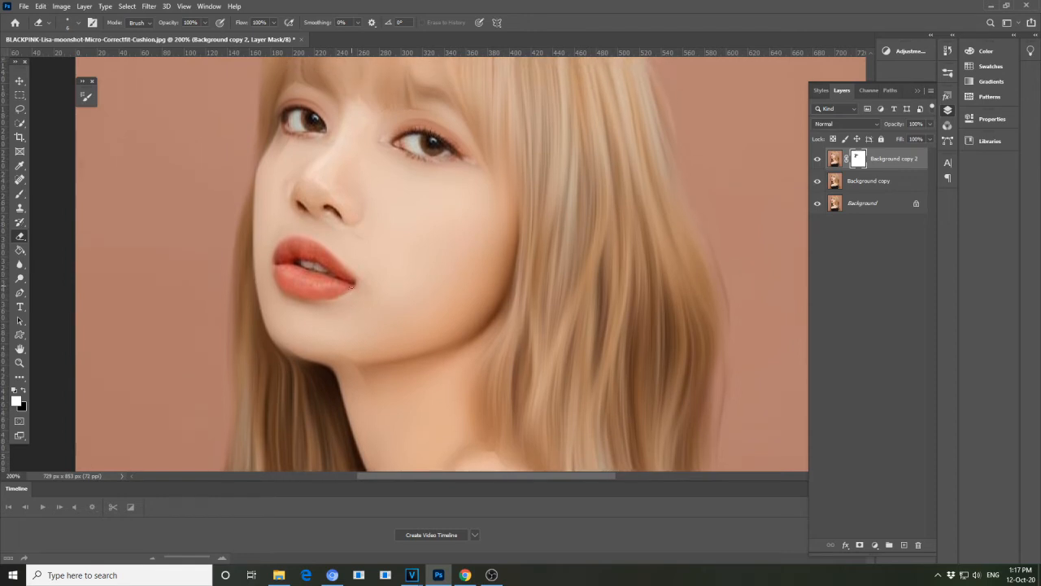
scroll(351, 286, up, 5)
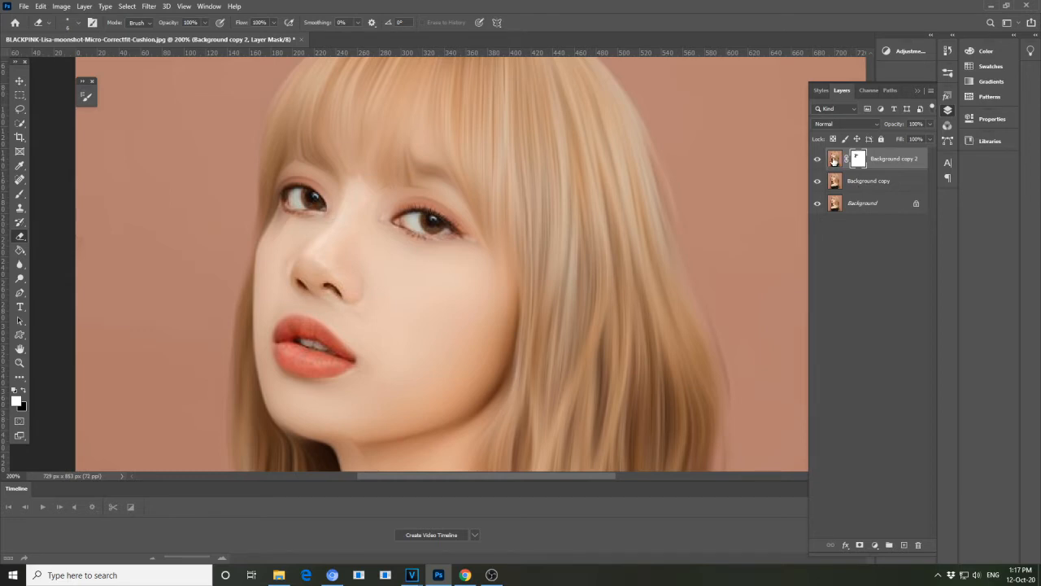
Soften the mask edges around the eyes and lips using the Blur tool in Lighten mode at 68% strength.
click(834, 159)
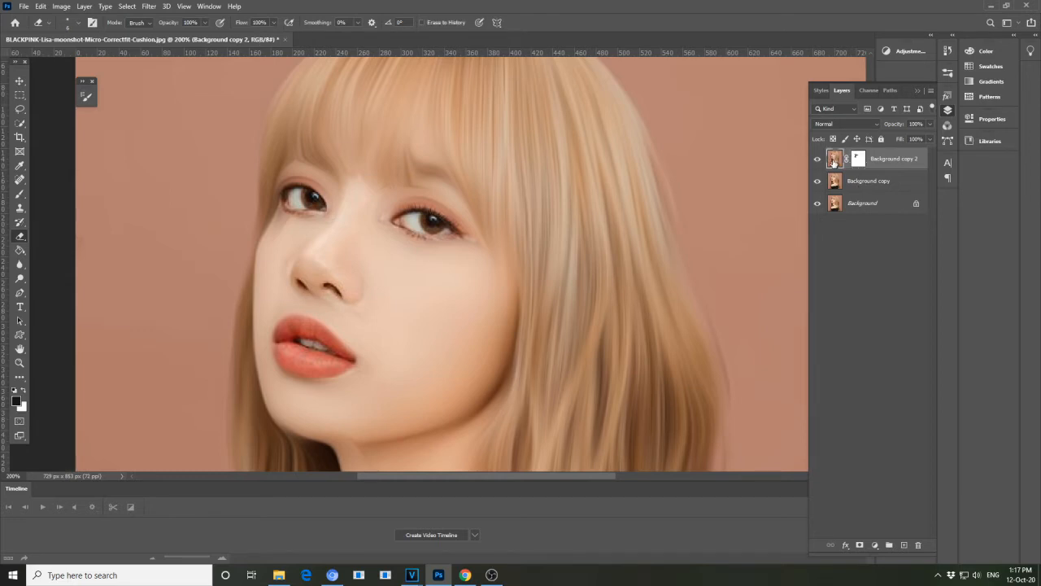
click(858, 159)
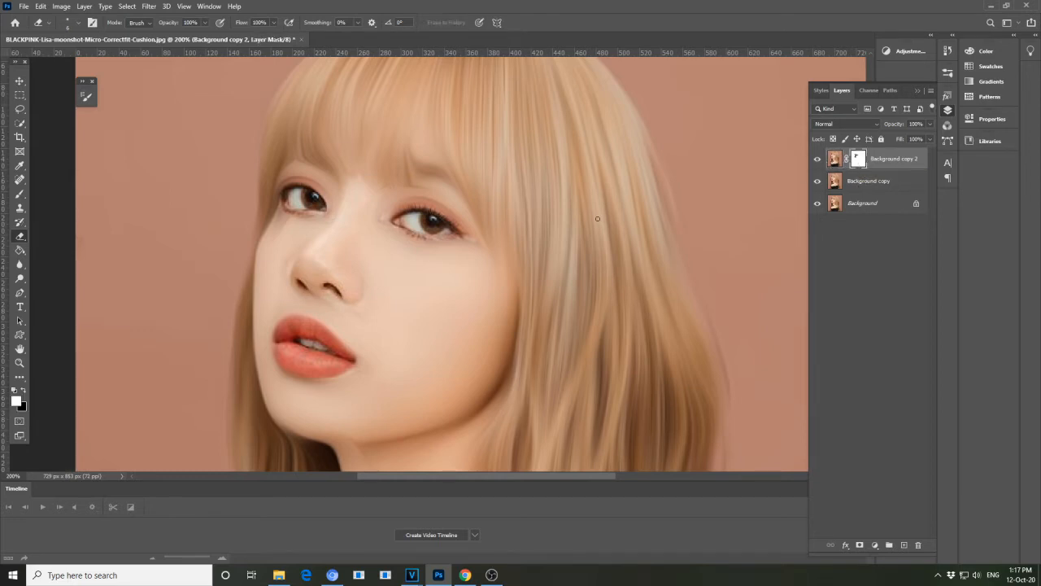
click(20, 266)
click(52, 265)
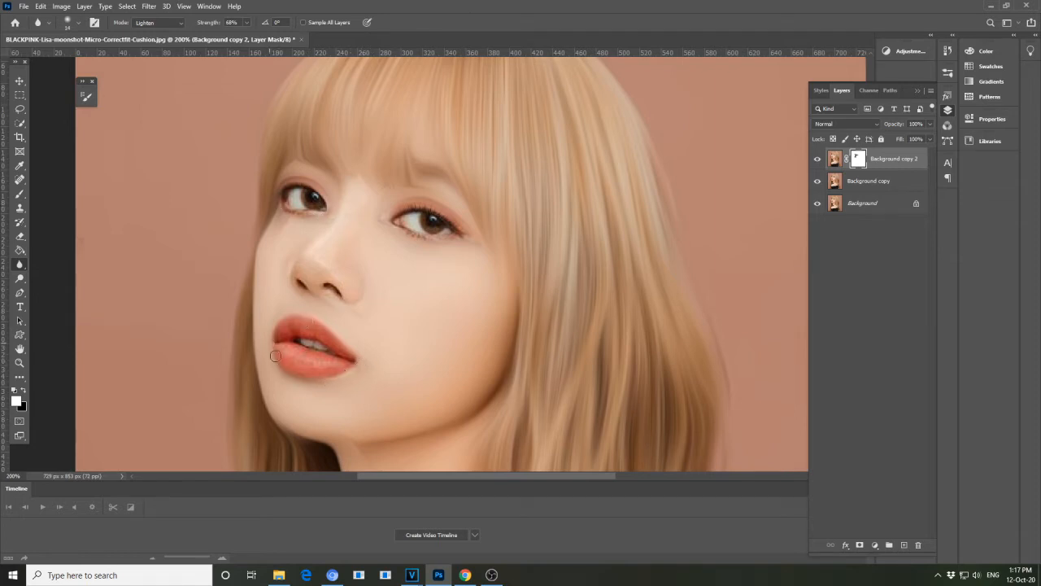
scroll(390, 371, up, 2)
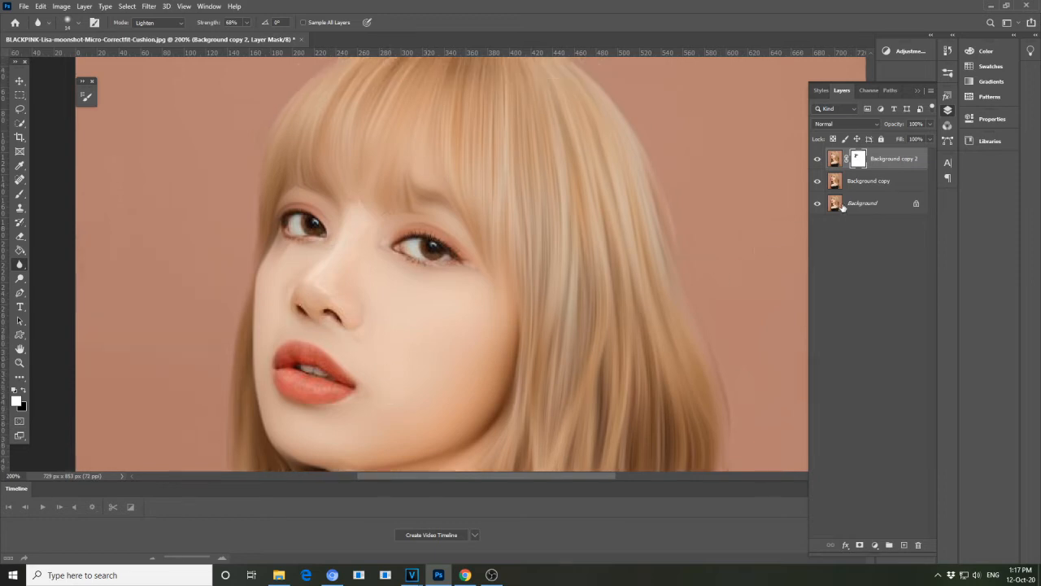
Brighten the face on the Background copy 2 image with the Dodge tool at 15% exposure and about 15 px, starting at the nose bridge.
click(833, 160)
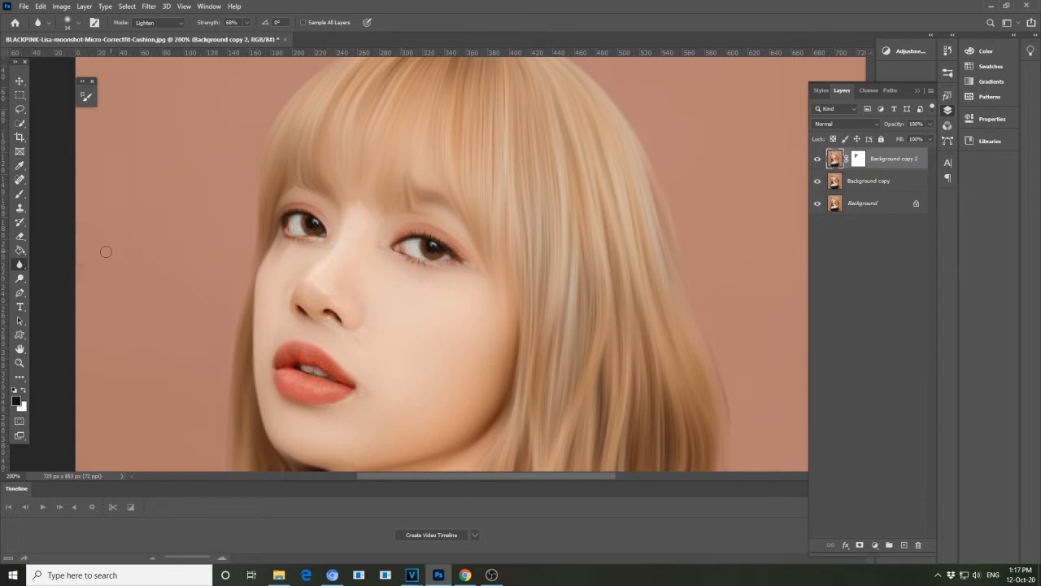
click(20, 278)
click(45, 280)
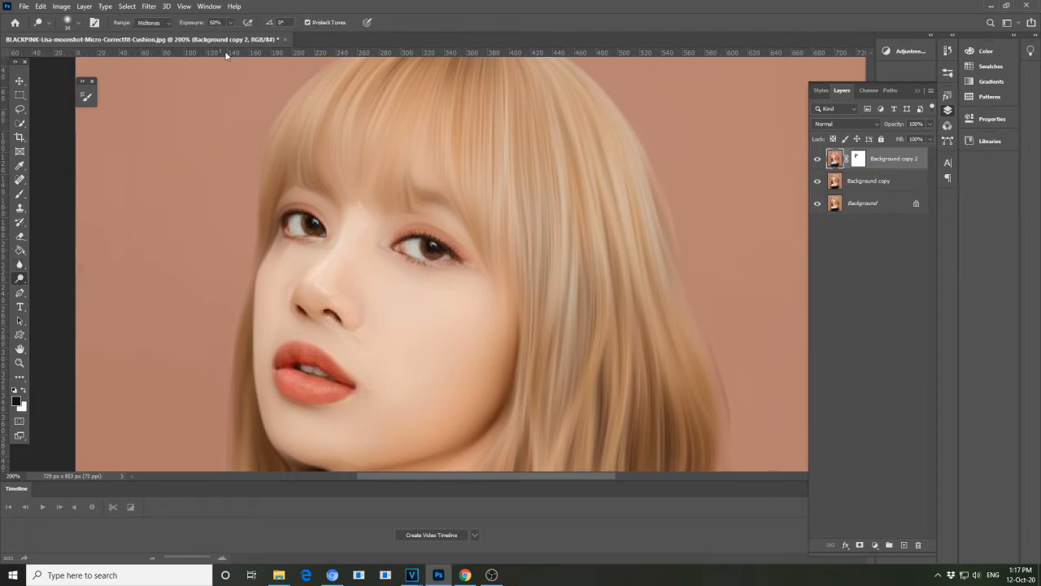
drag(216, 38, 210, 38)
click(79, 26)
drag(70, 57, 67, 57)
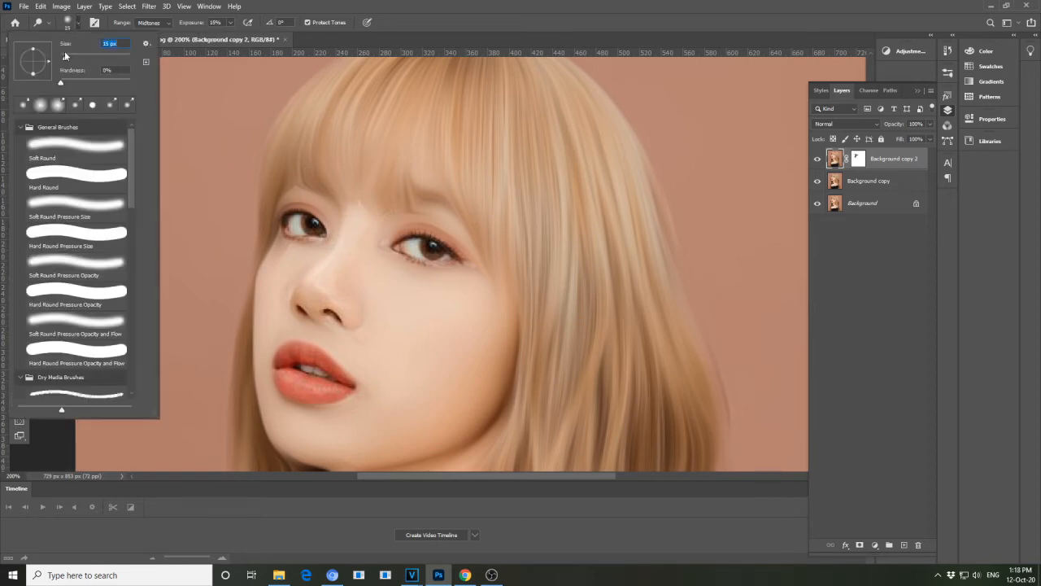
click(347, 230)
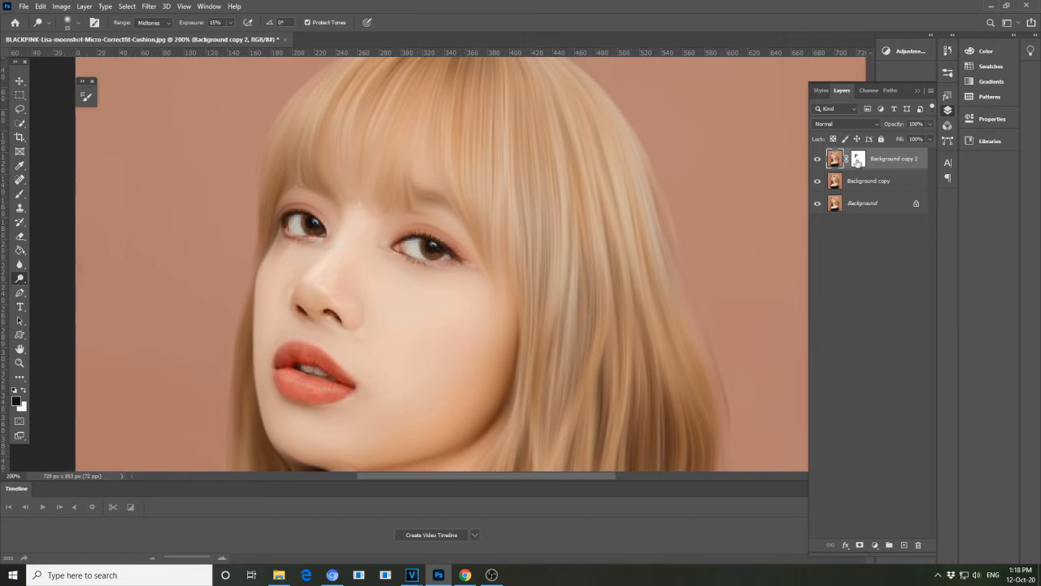
Raise the Dodge tool's exposure to 73% and target the layer mask of Background copy 2.
click(858, 160)
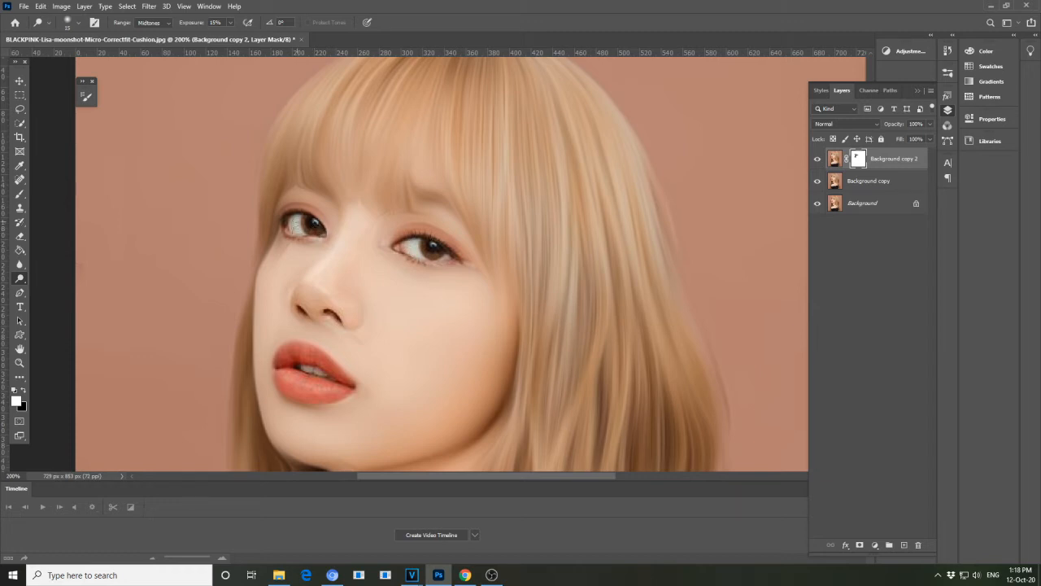
click(834, 158)
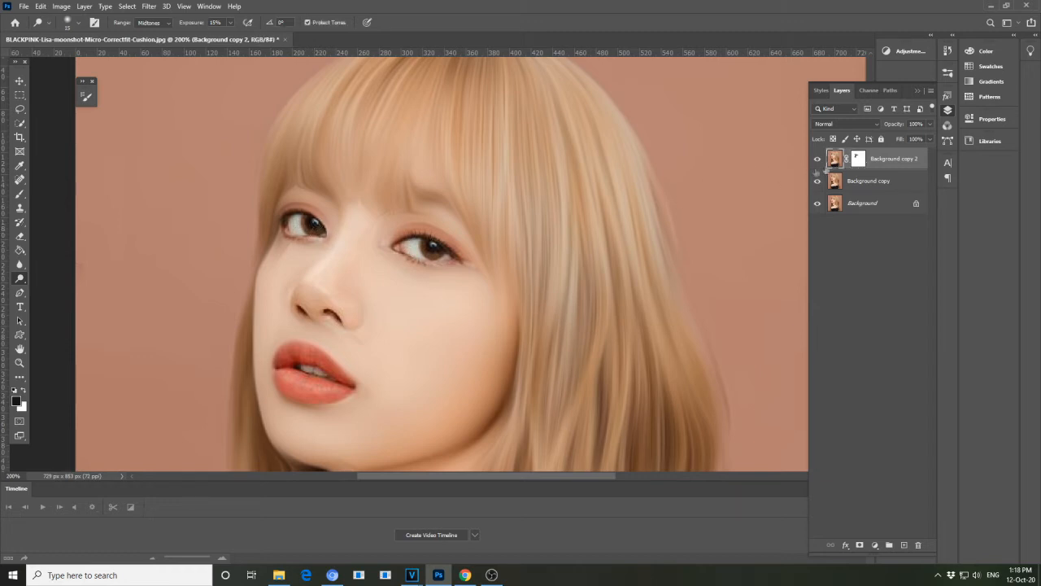
click(230, 22)
drag(229, 36, 260, 36)
click(864, 163)
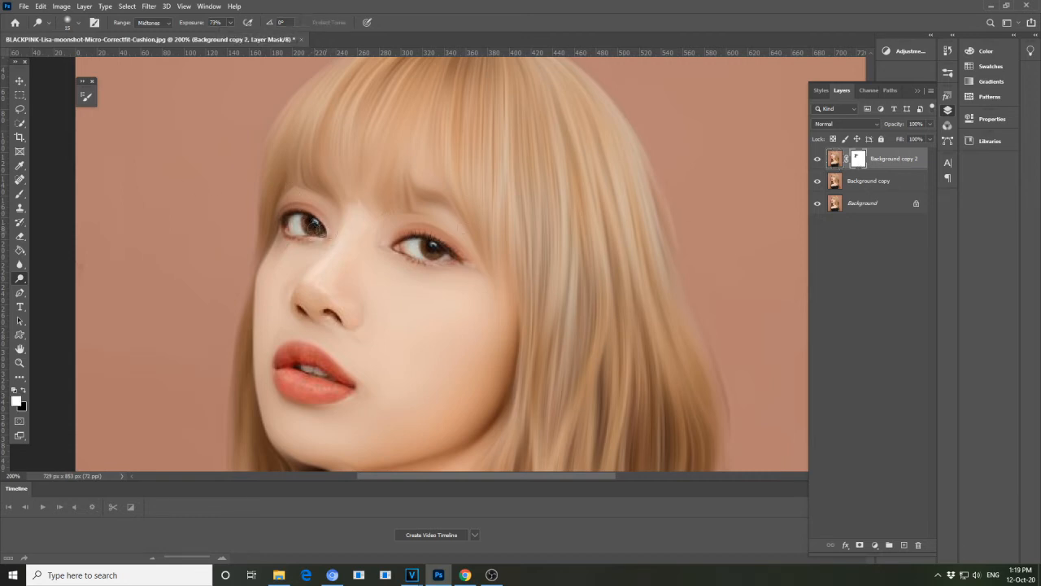
Brighten the eye whites, nose and lips on the Background copy layer with the Dodge tool at 38% exposure and about 10 px.
click(879, 181)
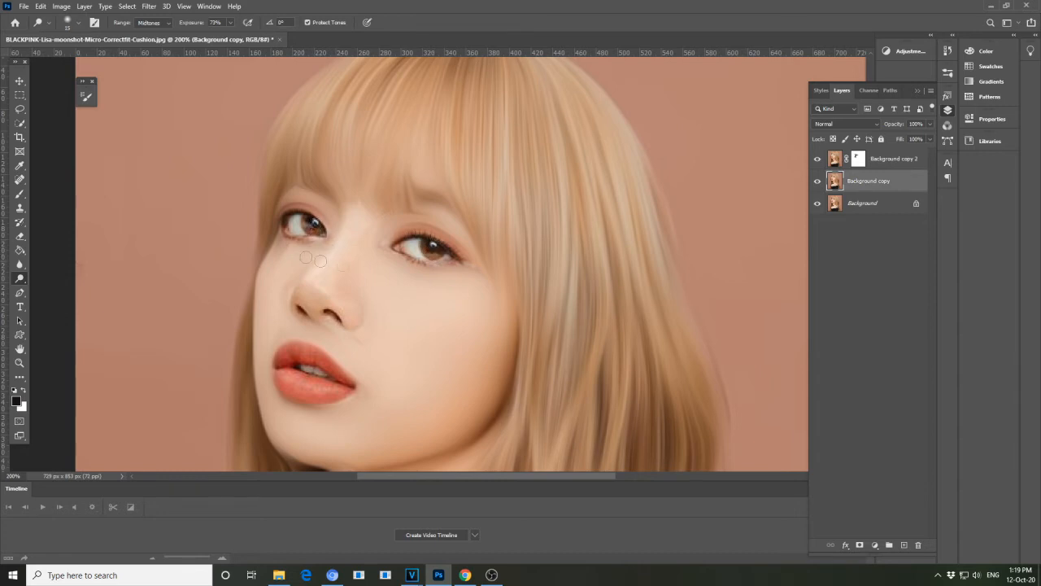
drag(230, 23, 212, 38)
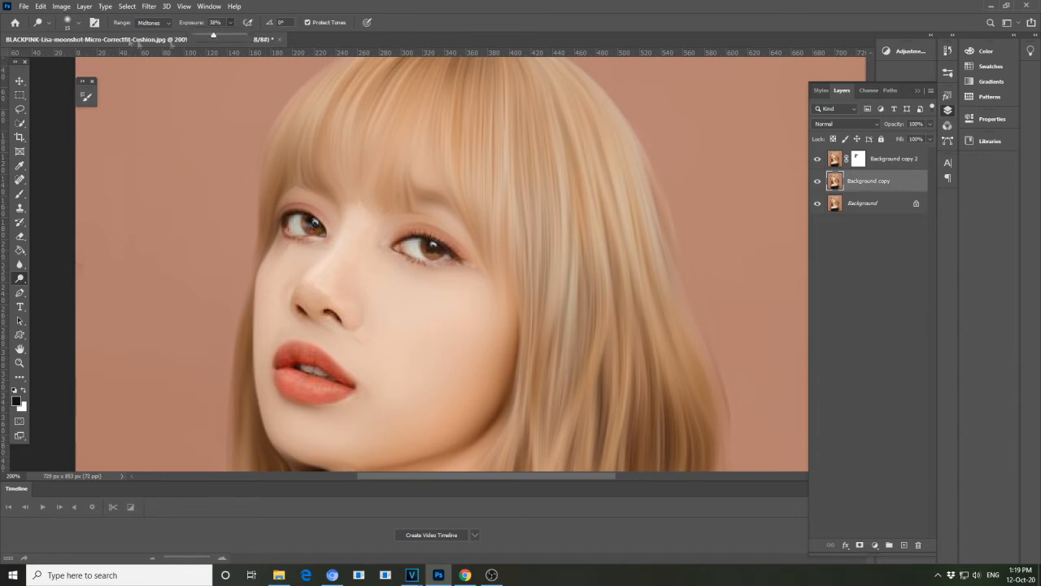
click(77, 22)
click(297, 231)
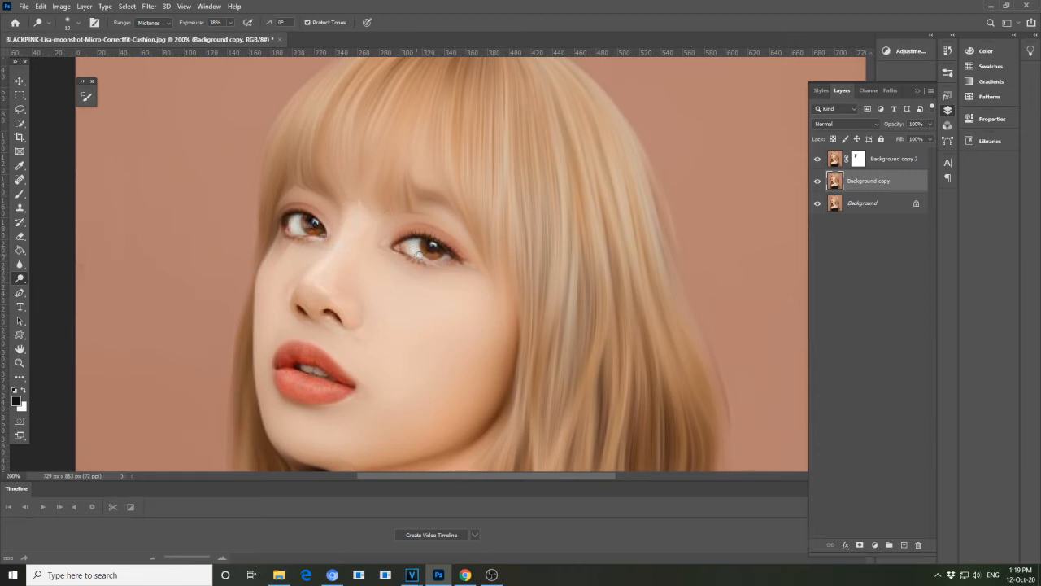
drag(419, 255, 428, 261)
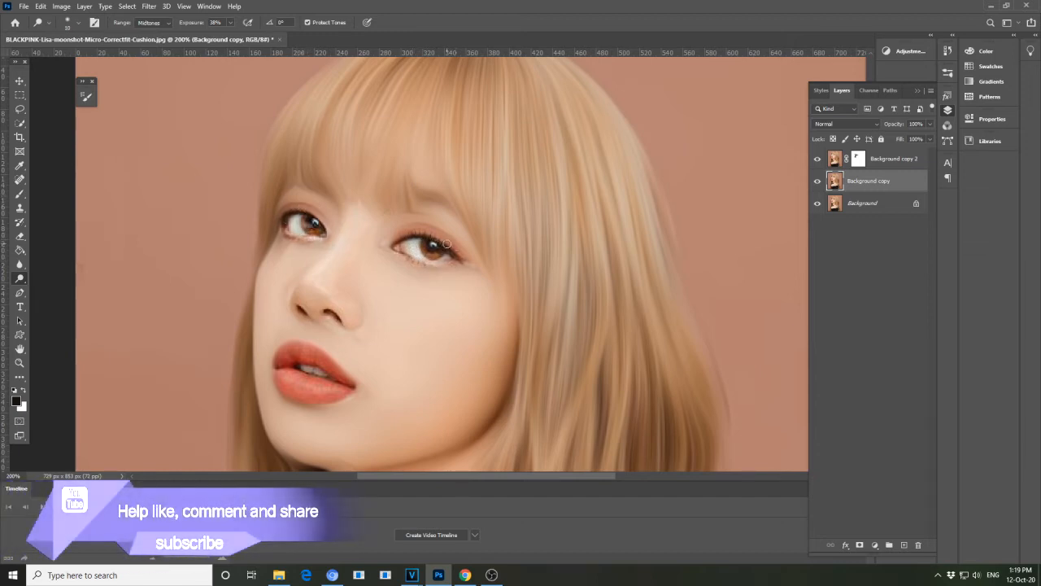
scroll(313, 270, down, 1)
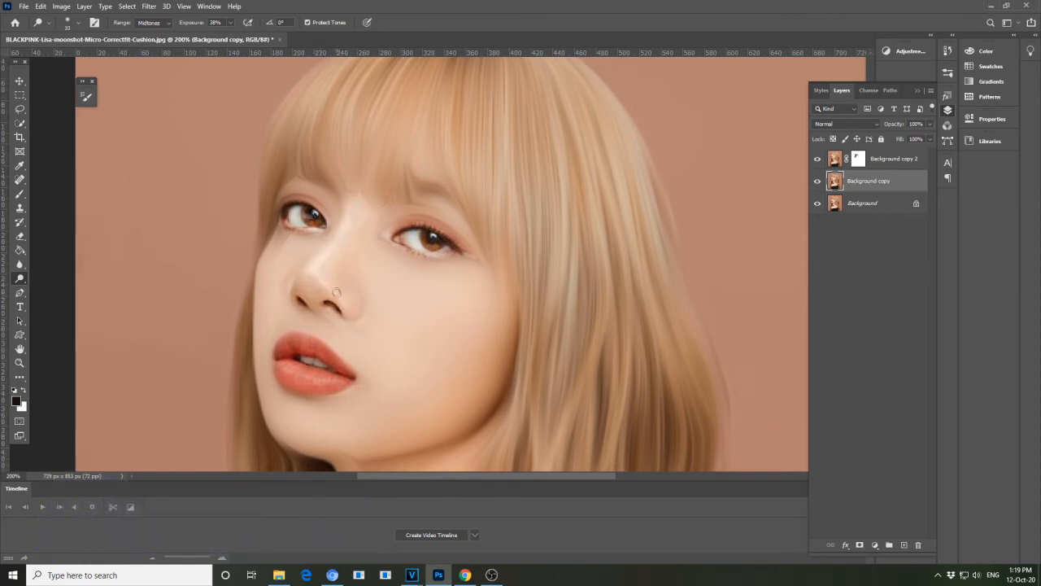
mouse_move(296, 340)
mouse_down()
mouse_move(325, 379)
mouse_move(283, 372)
mouse_move(316, 384)
mouse_up()
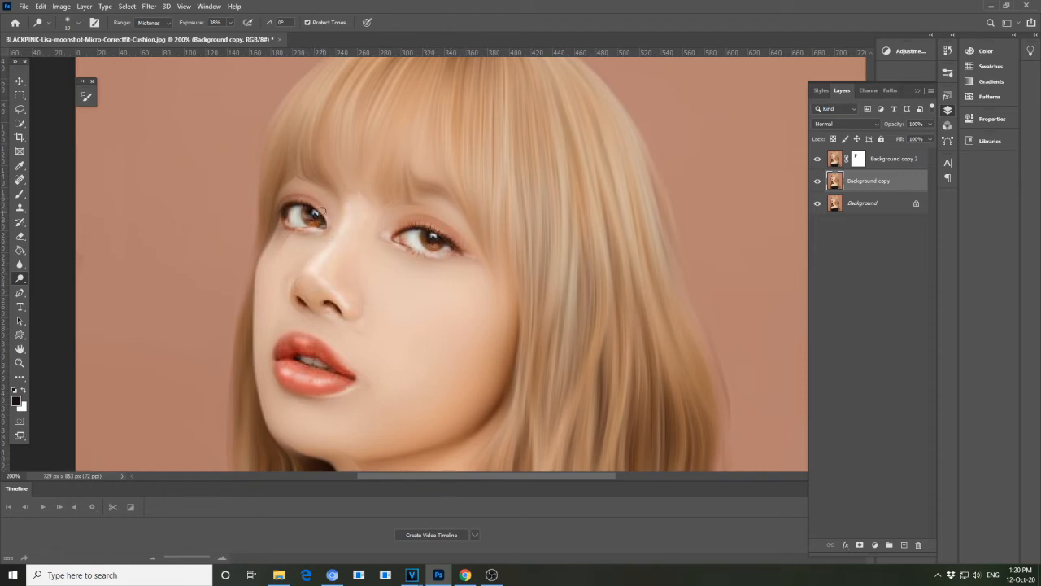
Enlarge the Dodge brush to about 23 px and brighten the cheeks on the Background copy 2 image.
key(alt+bracketright)
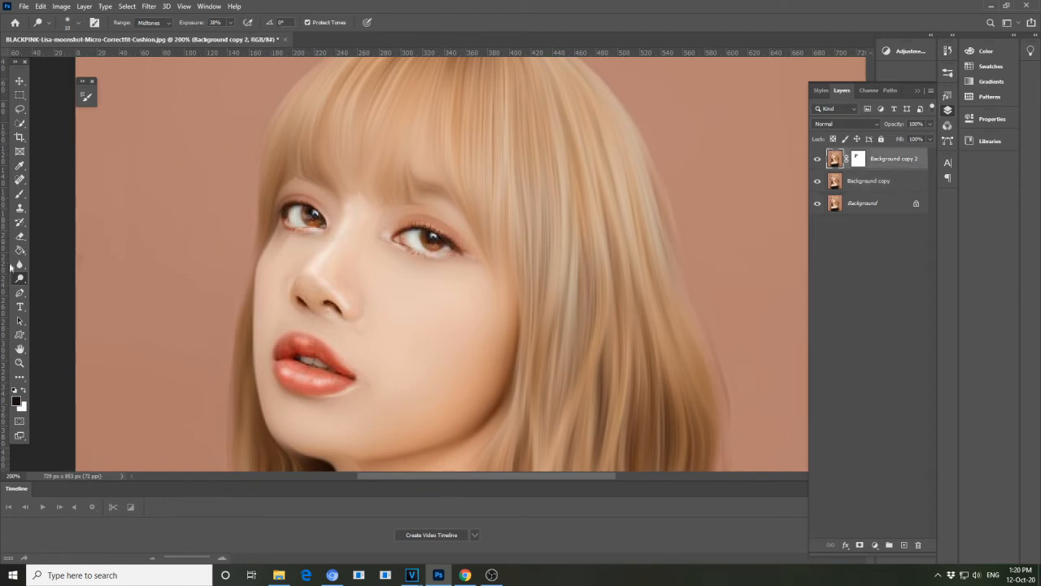
click(78, 22)
drag(82, 46, 109, 47)
click(432, 207)
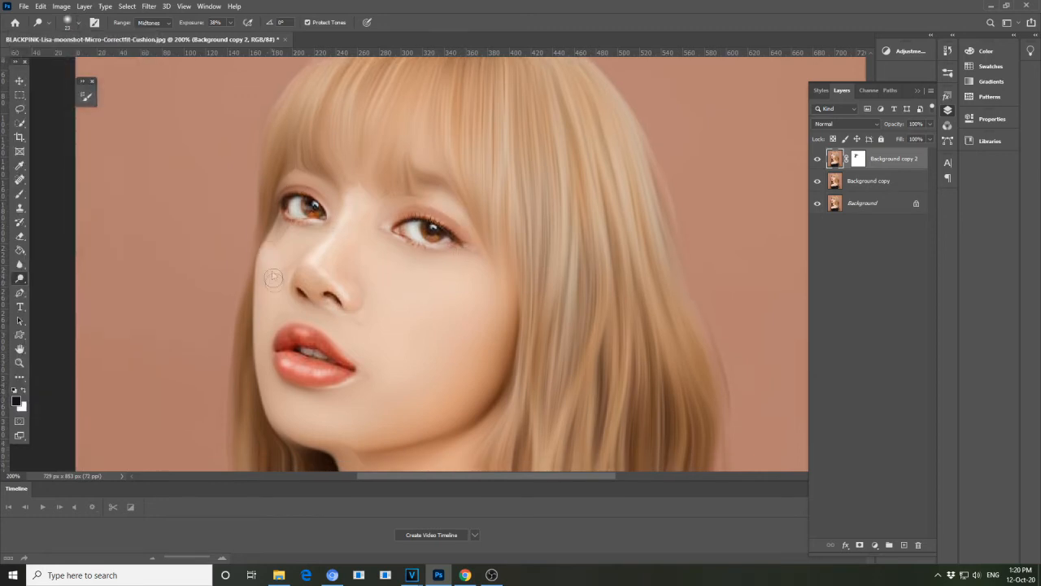
Enlarge the Dodge brush to about 32 px and brighten the bare shoulder's highlights.
key(ctrl+minus)
click(78, 22)
click(413, 276)
scroll(420, 351, down, 1)
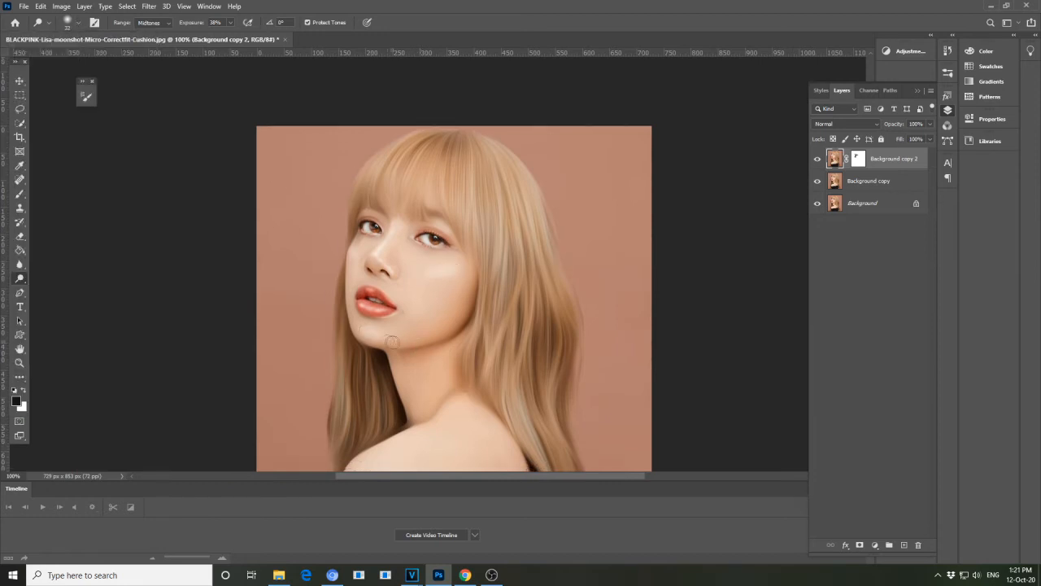
scroll(399, 342, down, 2)
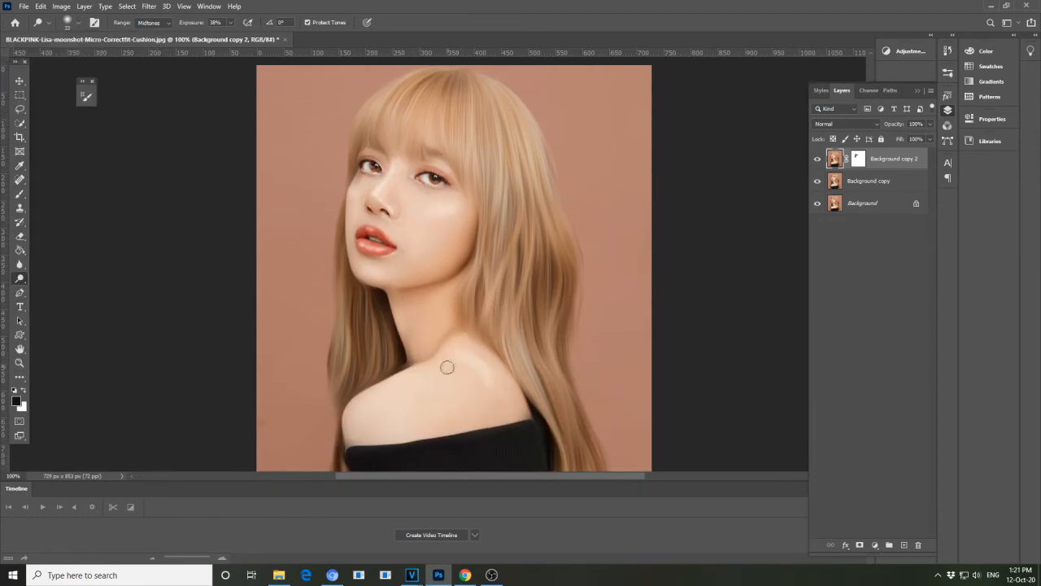
drag(361, 420, 361, 440)
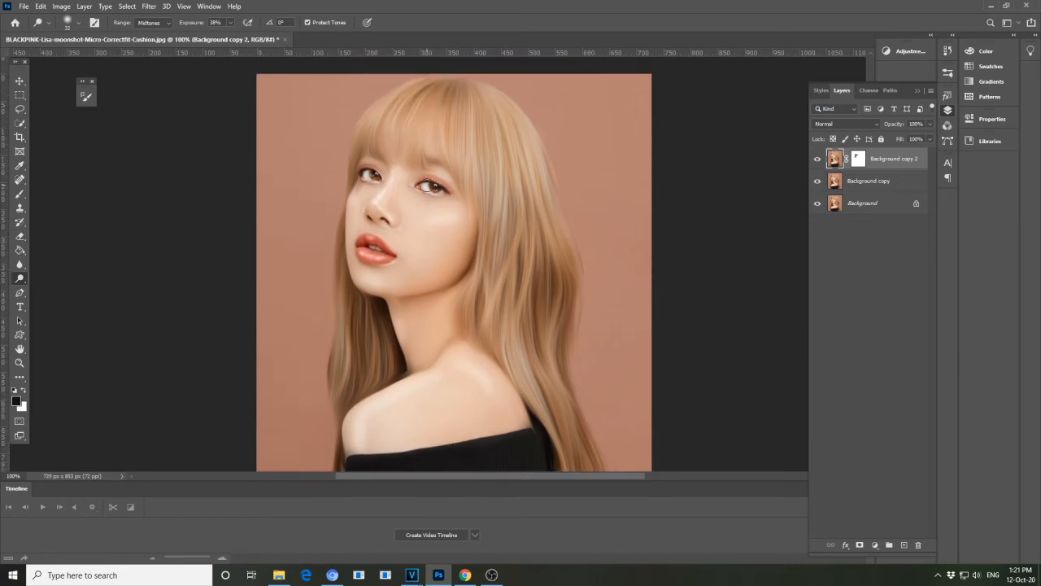
Lower the Dodge exposure to 26%, shrink the brush and highlight the fringe and the upper hair strands beside the face.
click(78, 23)
drag(71, 57, 65, 57)
click(233, 28)
drag(225, 36, 222, 36)
drag(393, 128, 386, 159)
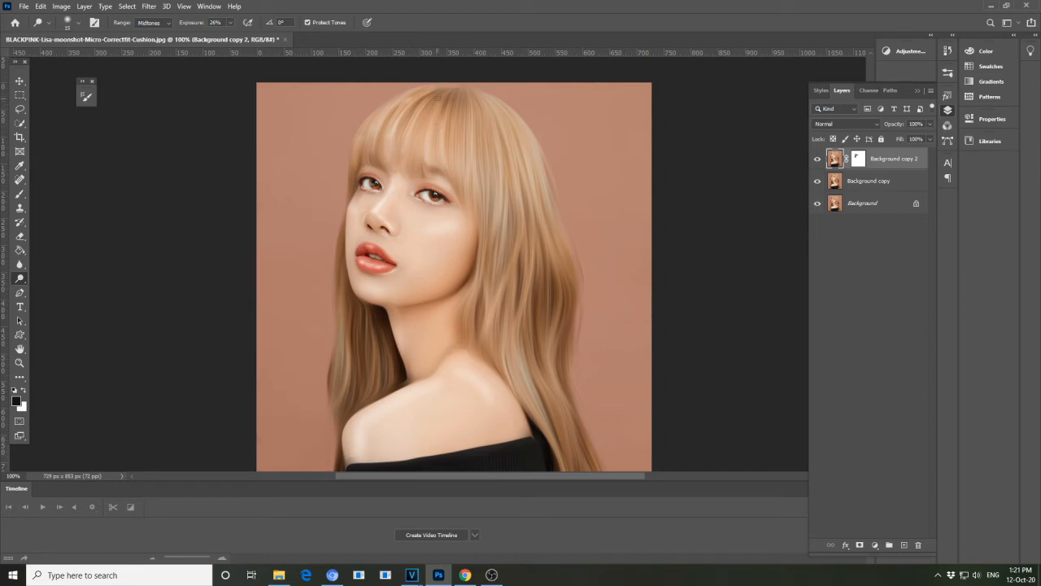
mouse_move(467, 109)
mouse_down()
mouse_move(472, 199)
mouse_move(483, 179)
mouse_move(487, 251)
mouse_up()
mouse_move(498, 122)
mouse_down()
mouse_move(501, 226)
mouse_move(487, 317)
mouse_up()
drag(514, 208, 487, 345)
mouse_move(517, 168)
mouse_down()
mouse_move(515, 340)
mouse_move(549, 229)
mouse_up()
mouse_move(511, 108)
mouse_down()
mouse_move(561, 268)
mouse_move(566, 388)
mouse_up()
scroll(533, 290, down, 2)
drag(556, 295, 569, 395)
key(ctrl+z)
key(ctrl+z)
key(ctrl+z)
Set the Dodge brush to about 40 px and highlight the long hair strands on both sides, down to the tips.
click(80, 25)
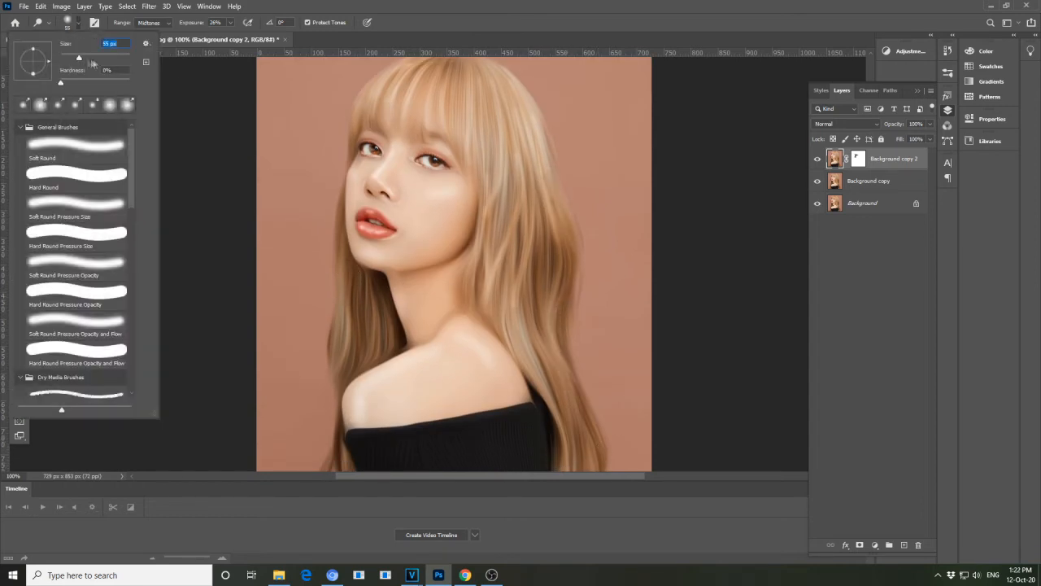
mouse_move(341, 213)
mouse_down()
mouse_move(349, 306)
mouse_move(338, 353)
mouse_up()
mouse_move(357, 305)
mouse_down()
mouse_move(348, 358)
mouse_move(367, 361)
mouse_move(336, 419)
mouse_move(329, 465)
mouse_up()
scroll(368, 350, down, 1)
drag(343, 419, 319, 466)
drag(485, 225, 468, 299)
mouse_move(521, 254)
mouse_down()
mouse_move(507, 306)
mouse_move(574, 408)
mouse_up()
drag(548, 293, 596, 445)
scroll(592, 435, down, 1)
drag(587, 394, 598, 455)
drag(570, 387, 572, 453)
Highlight the upper and middle strands of the hair falling over the shoulder with the Dodge tool.
scroll(570, 406, up, 2)
drag(556, 254, 547, 330)
drag(567, 213, 558, 343)
scroll(556, 342, up, 1)
drag(555, 231, 548, 356)
mouse_move(517, 181)
mouse_down()
mouse_move(507, 340)
mouse_move(501, 301)
mouse_up()
drag(501, 301, 516, 330)
drag(493, 120, 488, 315)
drag(513, 147, 472, 286)
scroll(470, 313, up, 1)
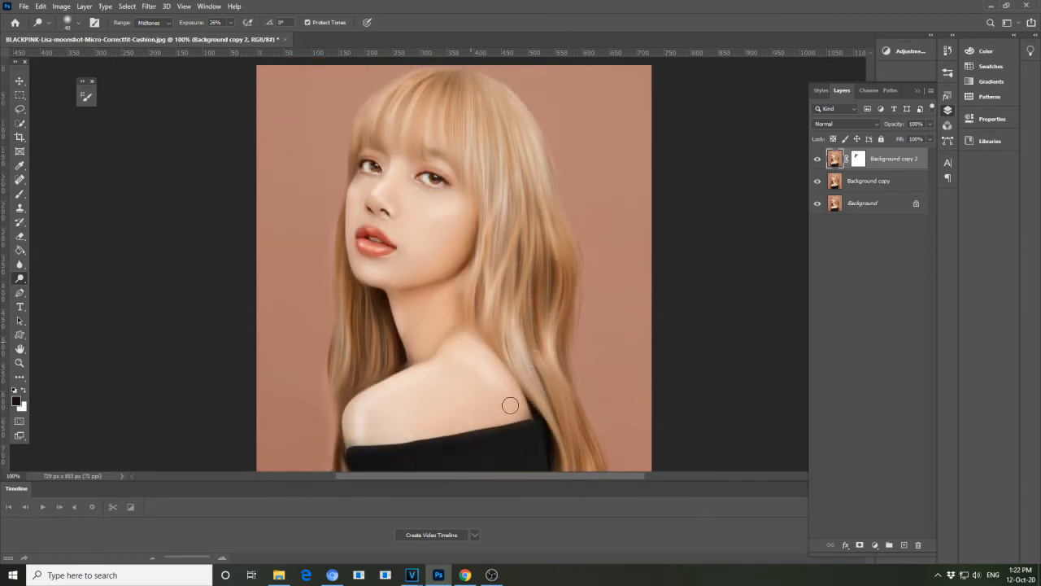
scroll(538, 422, down, 1)
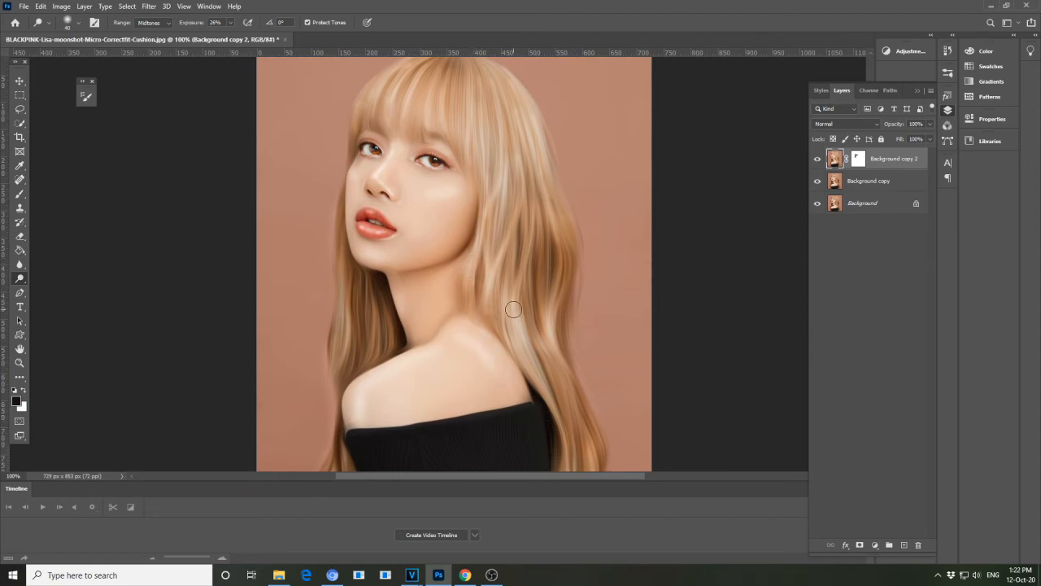
scroll(510, 309, up, 2)
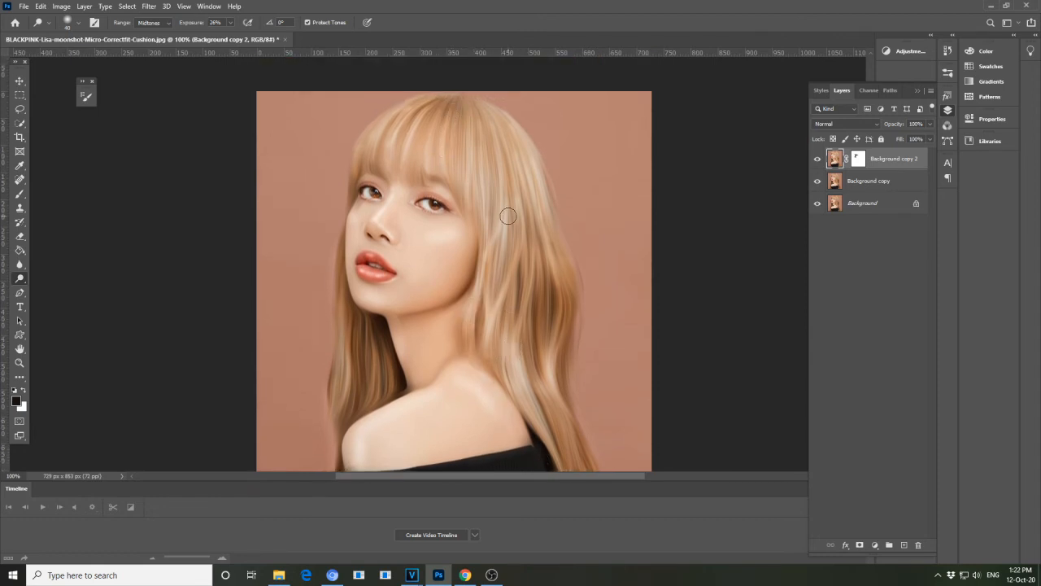
scroll(505, 214, down, 2)
scroll(507, 216, down, 1)
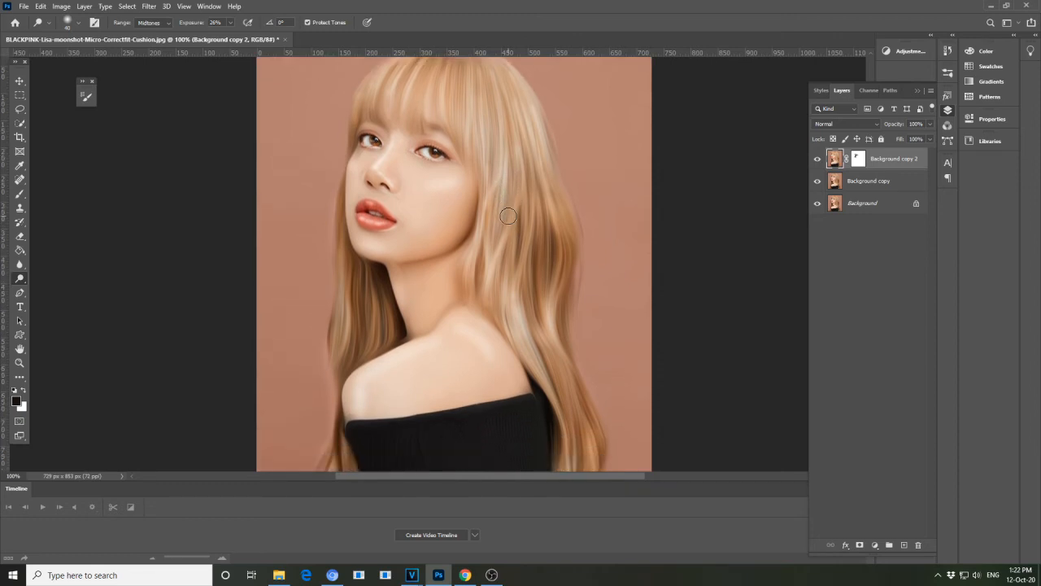
scroll(509, 201, down, 3)
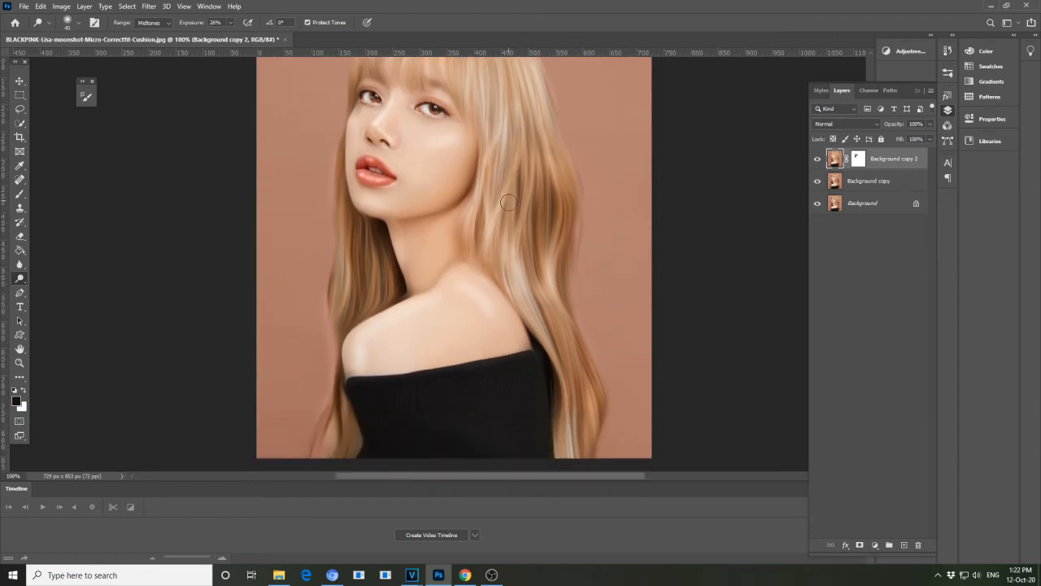
scroll(607, 344, up, 2)
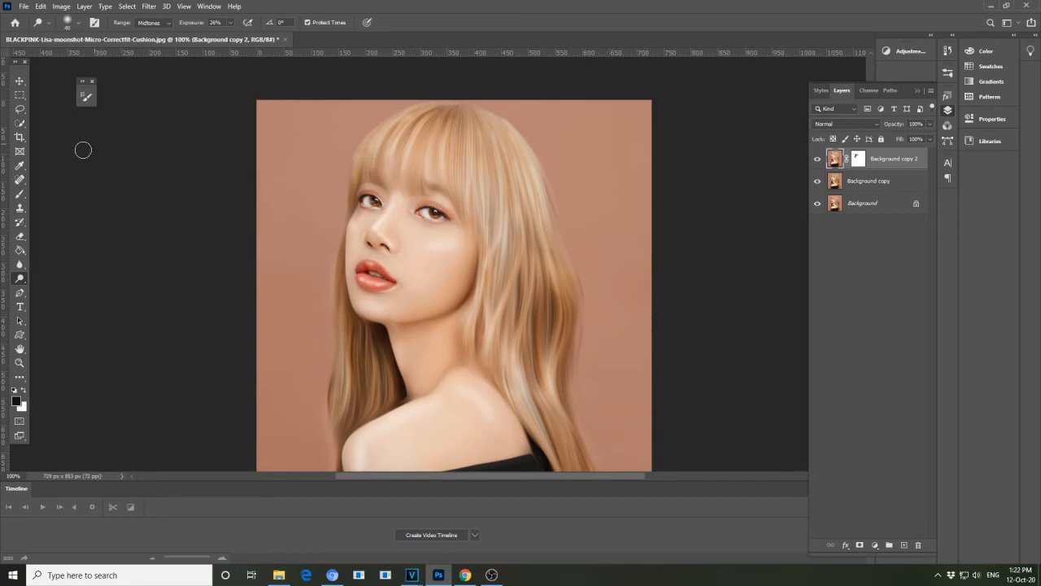
Darken the lip and eye contours on the Background copy layer with the Burn tool at about 17 px and 25% exposure.
right_click(21, 280)
click(65, 299)
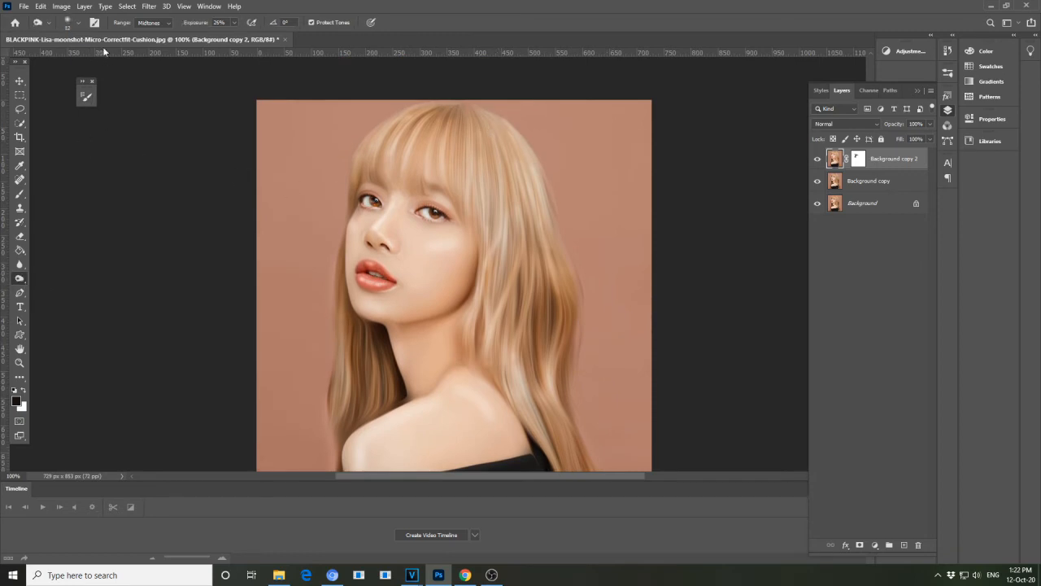
click(77, 23)
drag(65, 55, 67, 55)
drag(362, 170, 358, 188)
click(861, 184)
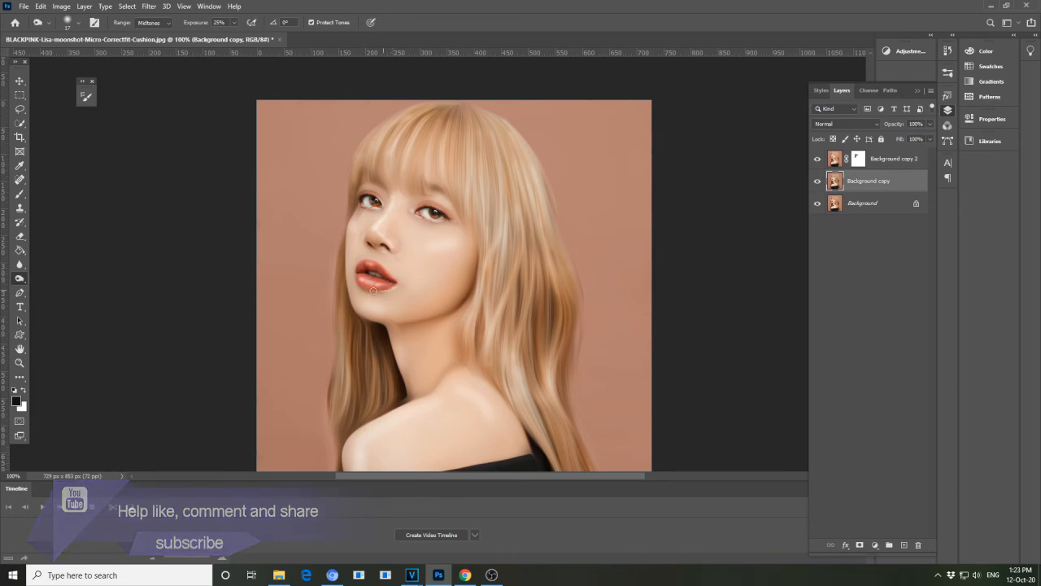
scroll(425, 281, up, 1)
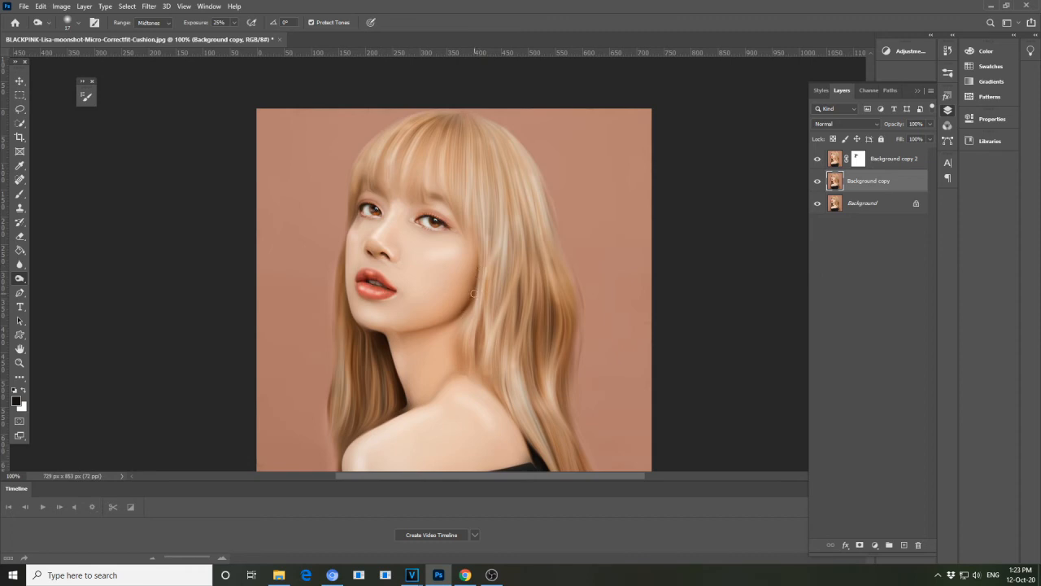
Deepen the shadows between the hair strands falling over the shoulder, down to the tips, with the Burn tool on Background copy 2.
click(837, 160)
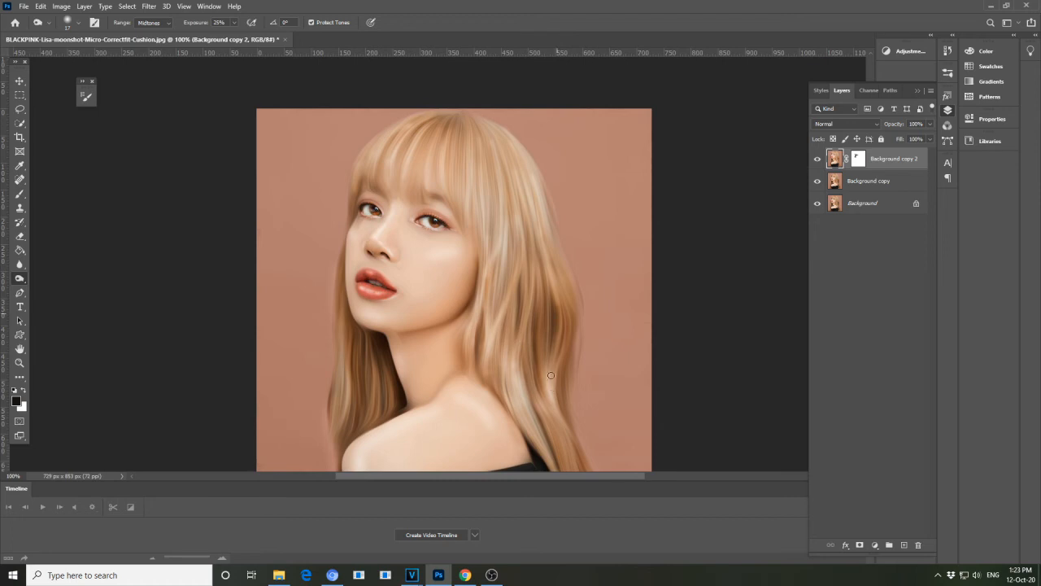
scroll(561, 405, down, 2)
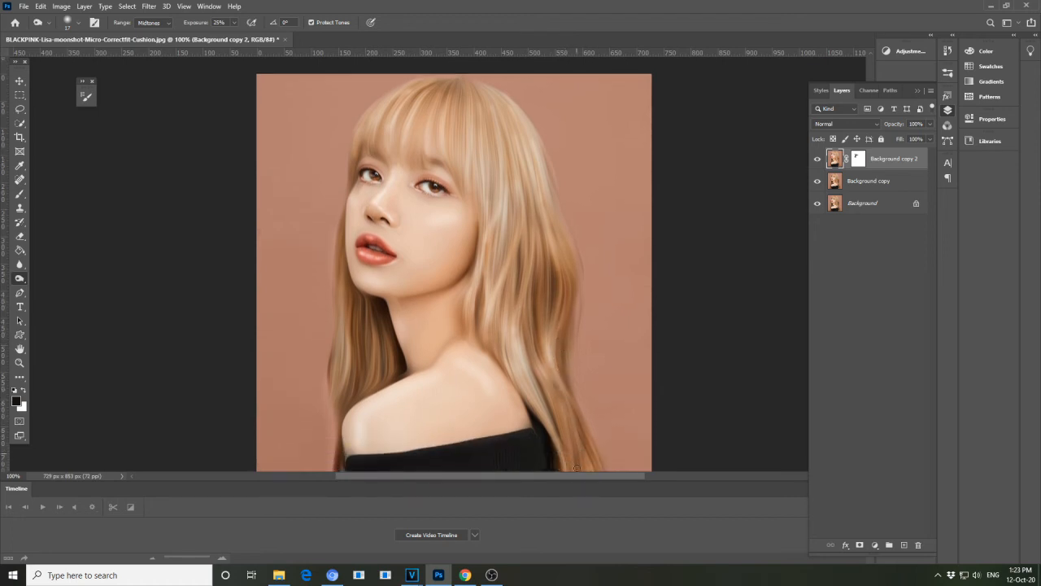
scroll(566, 462, down, 2)
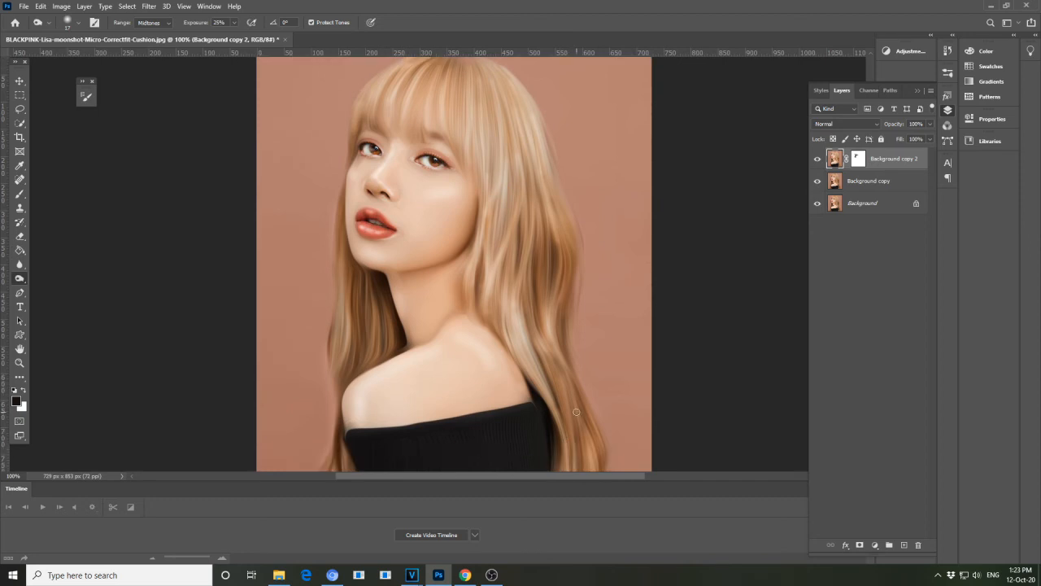
scroll(582, 466, down, 2)
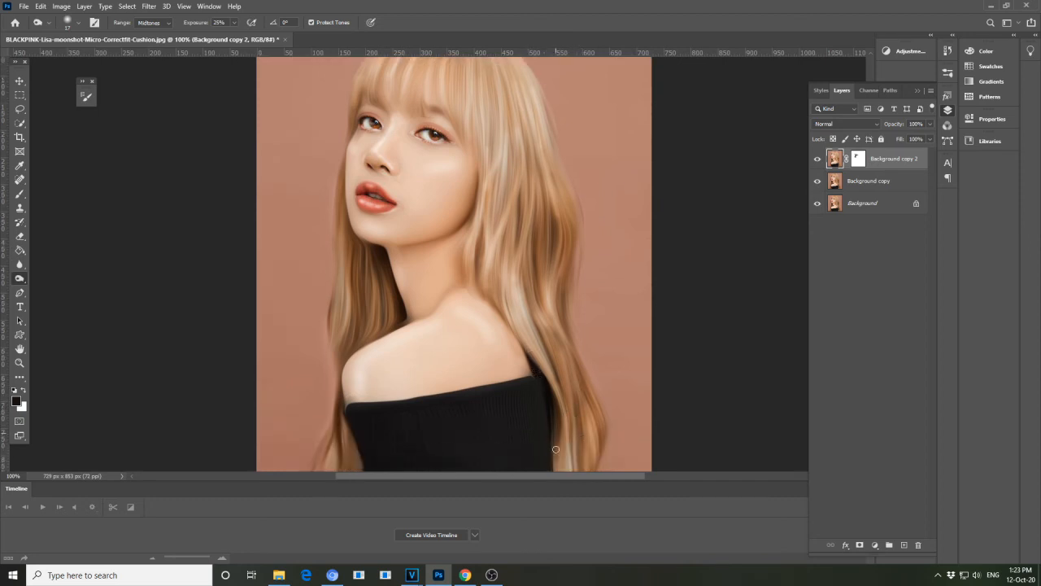
Burn the shadows in the hair behind the shoulder and along the strands framing both sides of the face.
scroll(557, 421, down, 2)
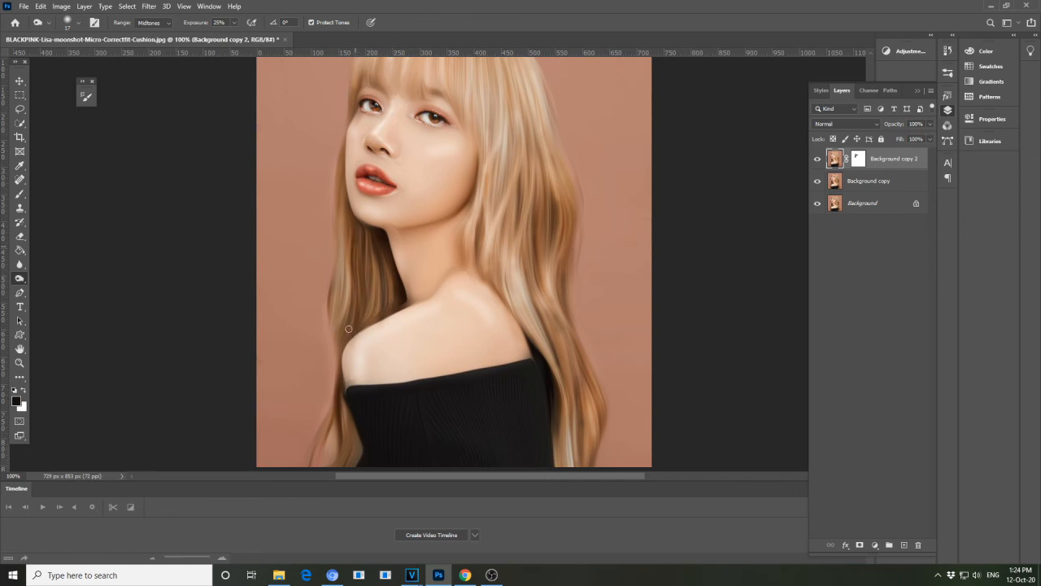
scroll(358, 244, up, 2)
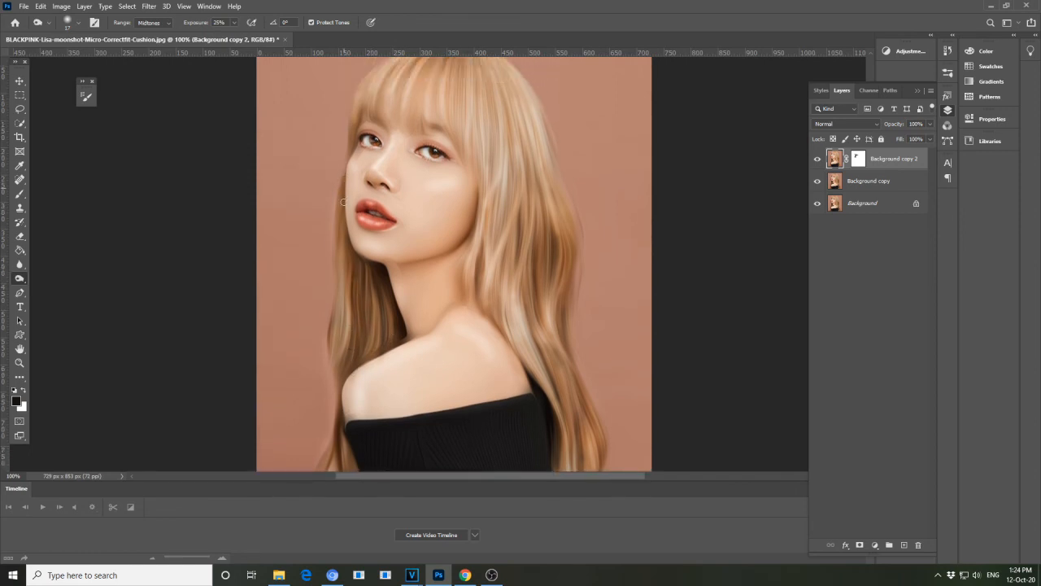
scroll(359, 244, up, 1)
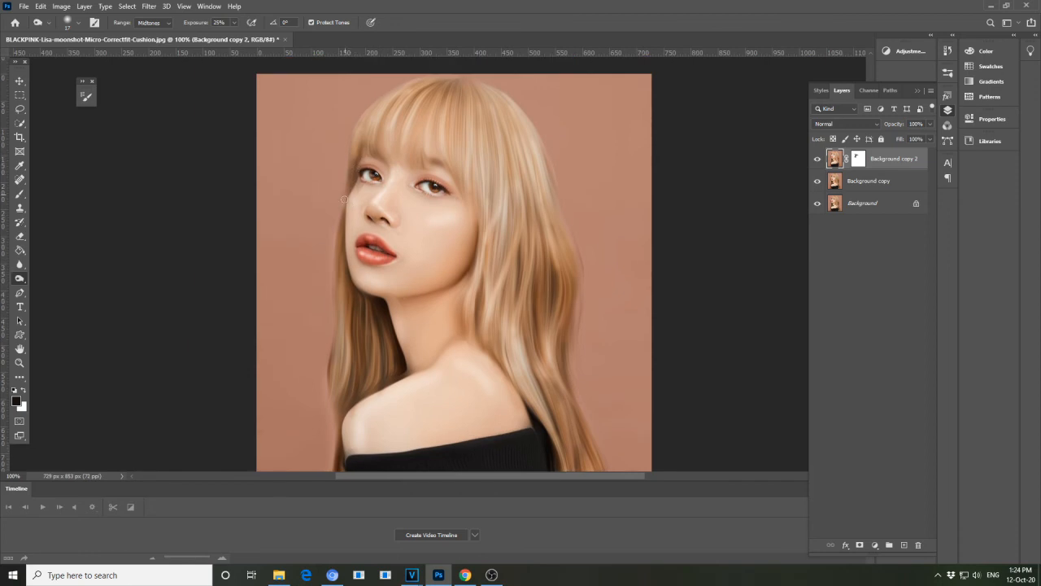
scroll(355, 275, up, 2)
scroll(355, 270, up, 2)
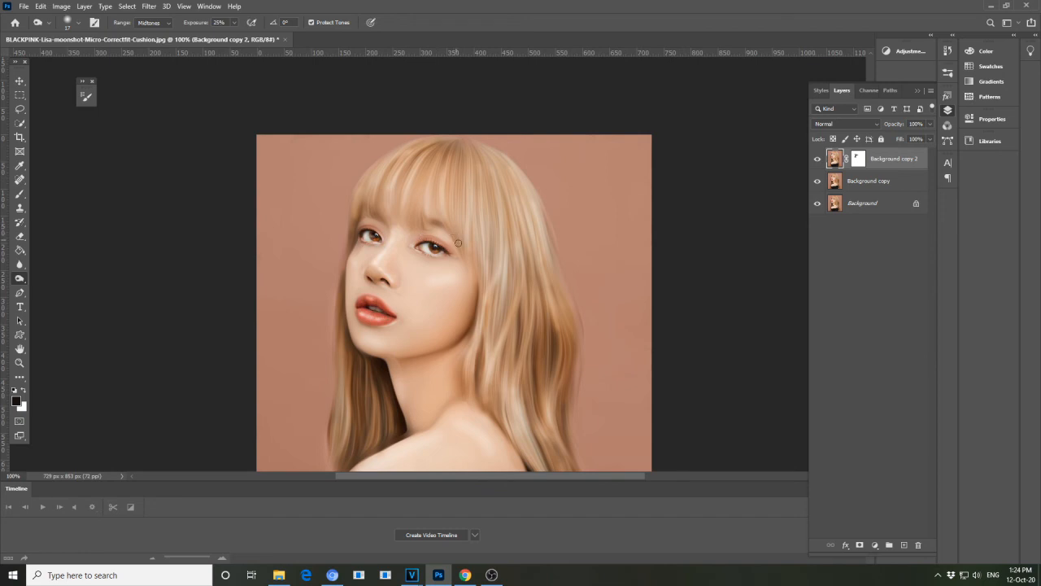
drag(489, 242, 489, 285)
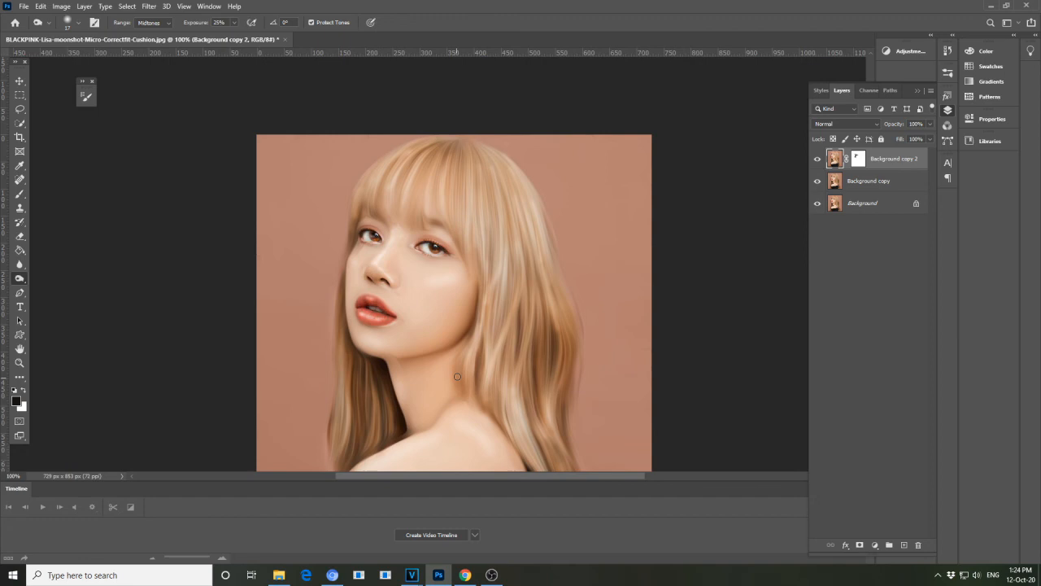
Burn the shading along the jawline, the base of the neck and the shoulder's outline down to the dress edge.
scroll(458, 363, down, 1)
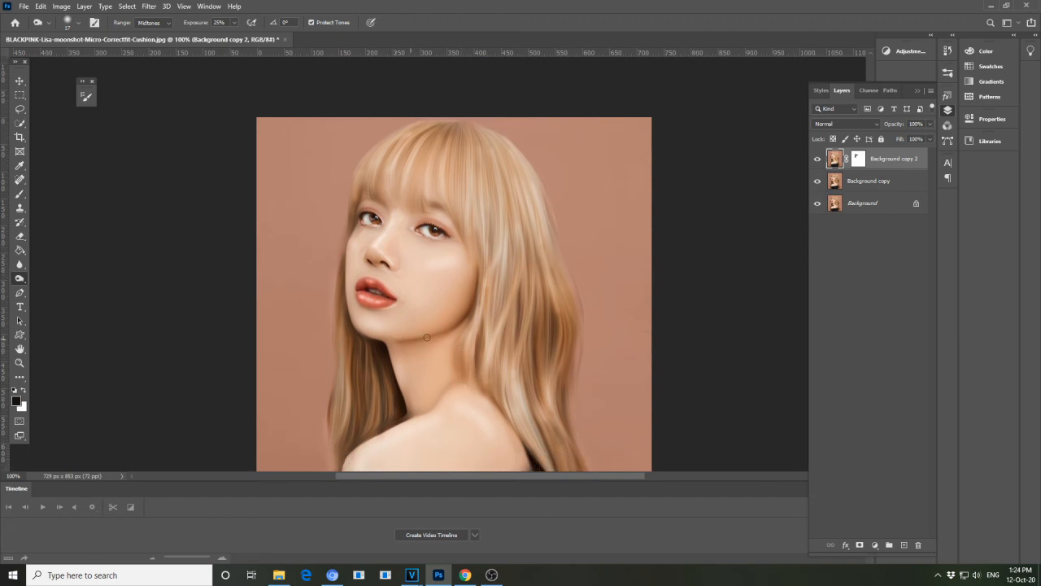
scroll(460, 331, down, 1)
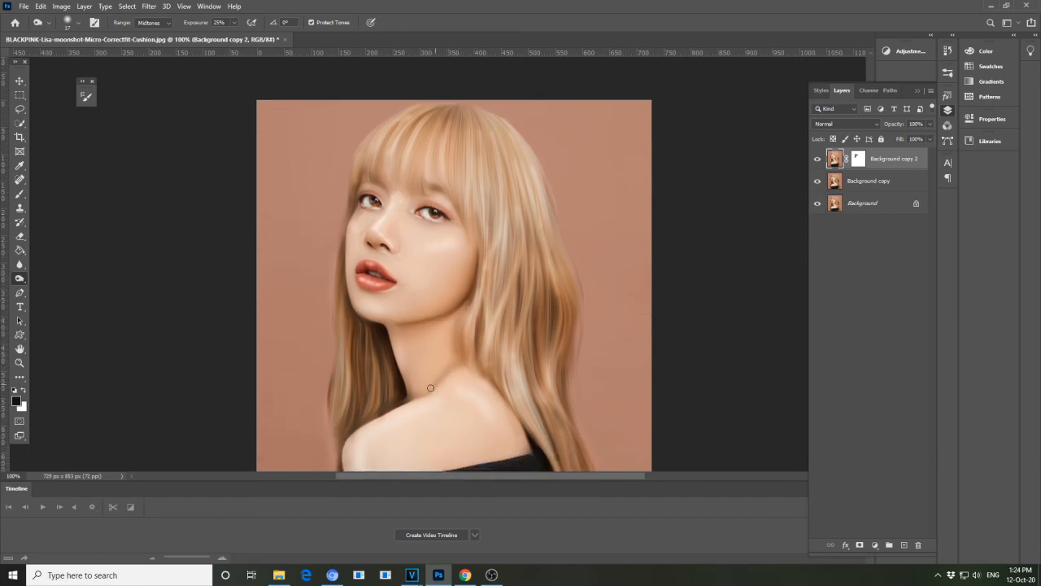
scroll(416, 392, down, 1)
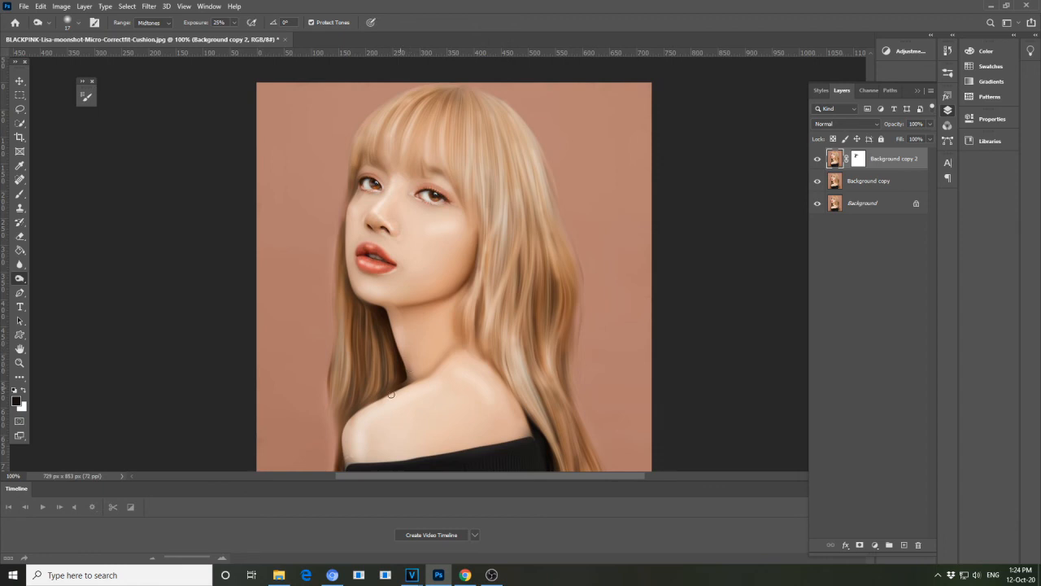
scroll(368, 394, down, 2)
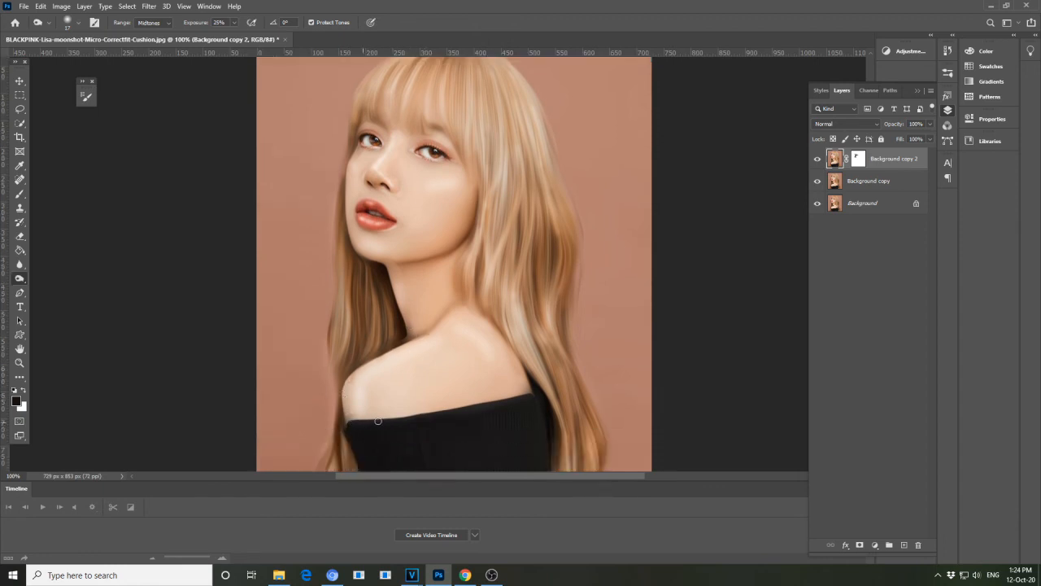
Burn the shadow along the dress's upper edge below the shoulder and down its outer side beside the hair on Background copy 2.
drag(368, 421, 459, 408)
scroll(432, 405, down, 2)
mouse_move(350, 408)
mouse_down()
mouse_move(352, 457)
mouse_move(339, 396)
mouse_move(353, 456)
mouse_move(340, 393)
mouse_move(334, 463)
mouse_move(353, 412)
mouse_move(354, 460)
mouse_up()
scroll(342, 420, up, 4)
scroll(343, 420, up, 1)
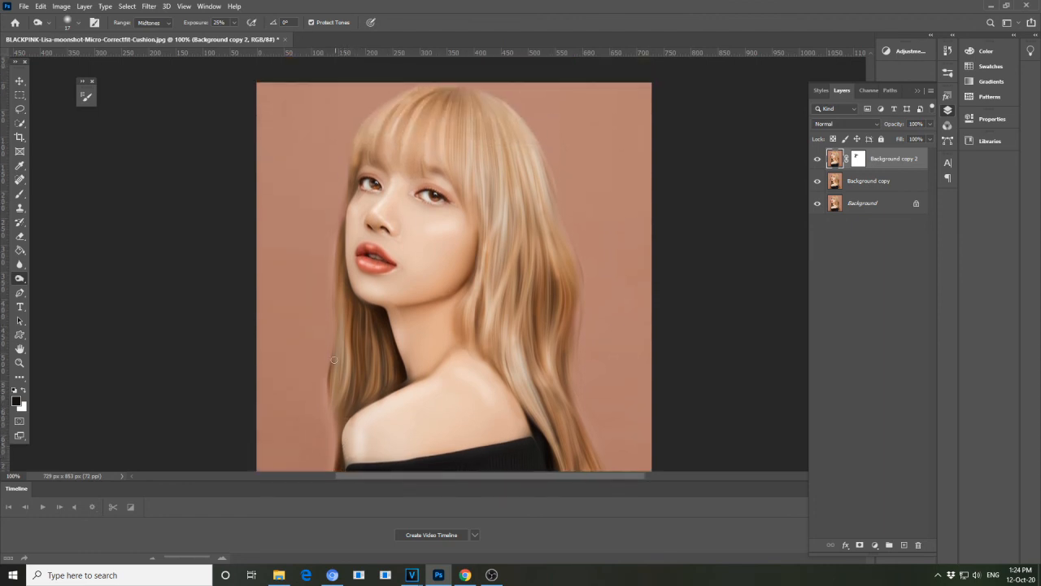
Switch to the Move tool and group the Background copy 2 and Background copy layers together.
click(21, 82)
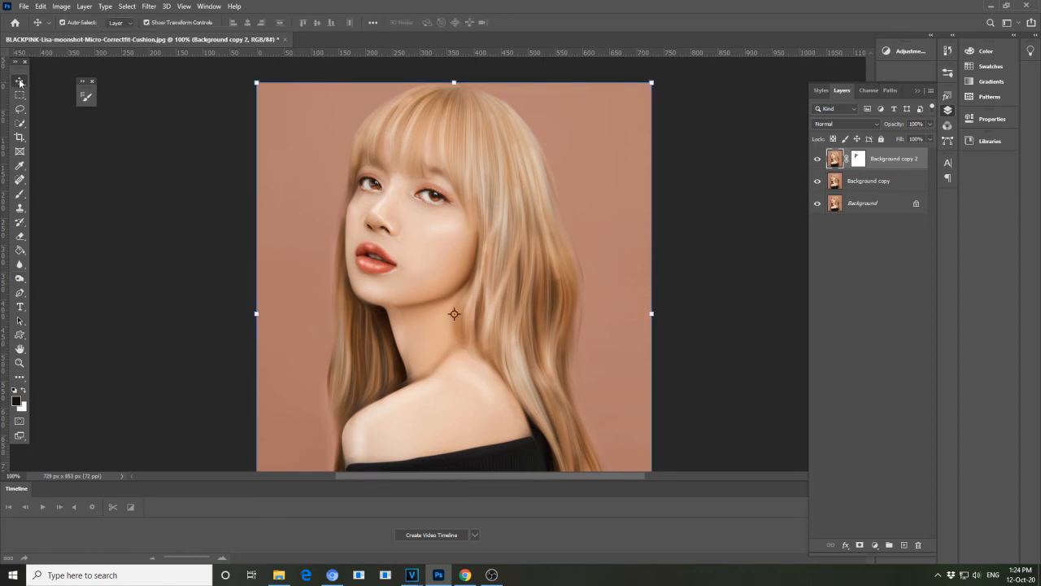
click(230, 156)
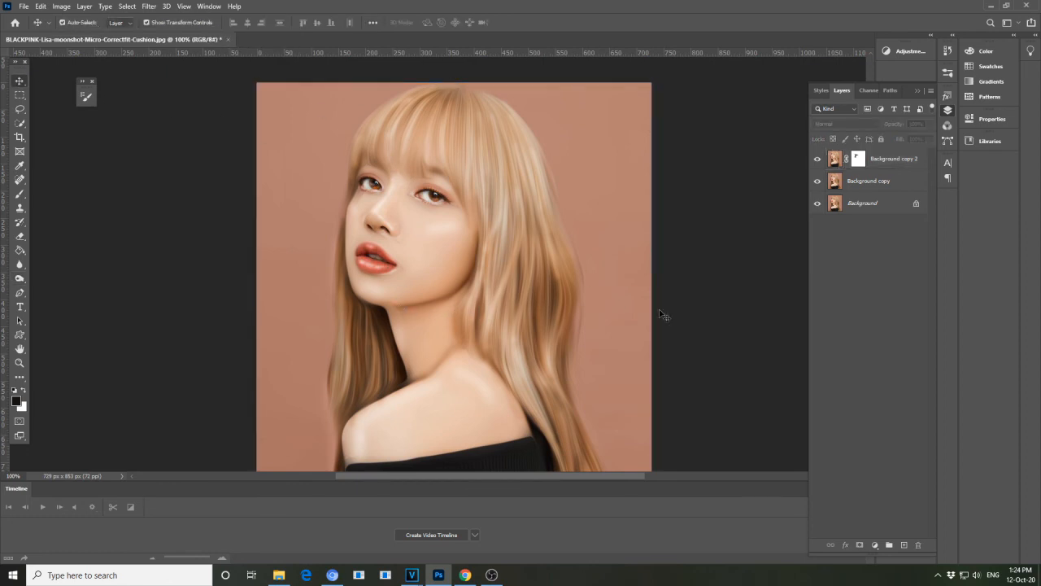
key(ctrl+plus)
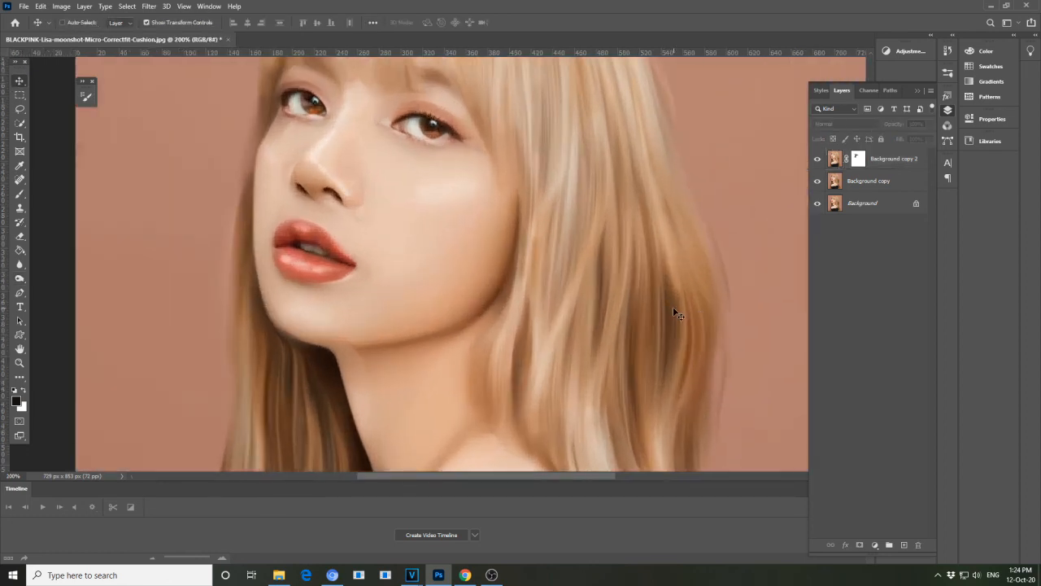
key(ctrl+minus)
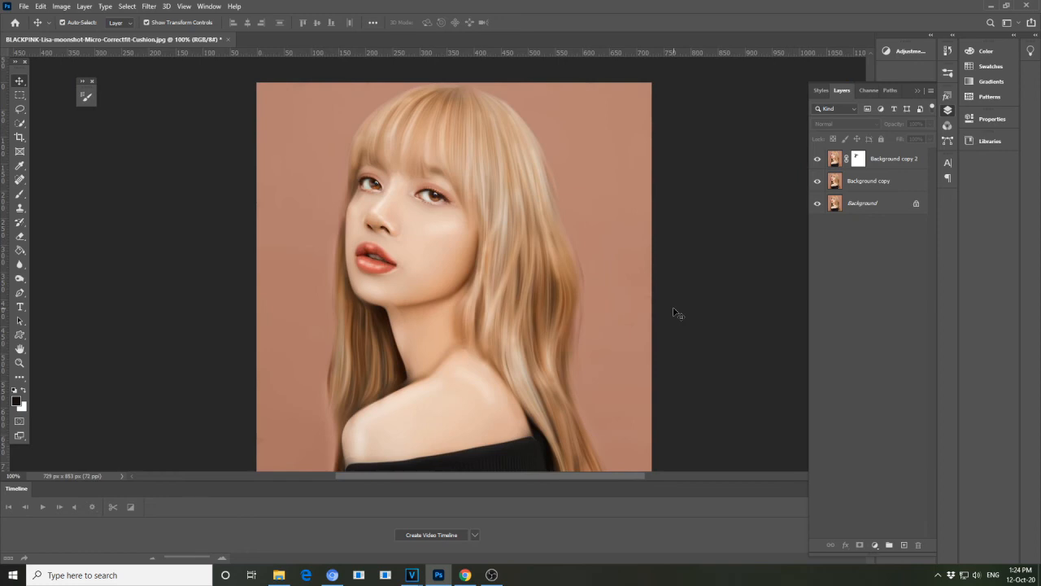
click(886, 165)
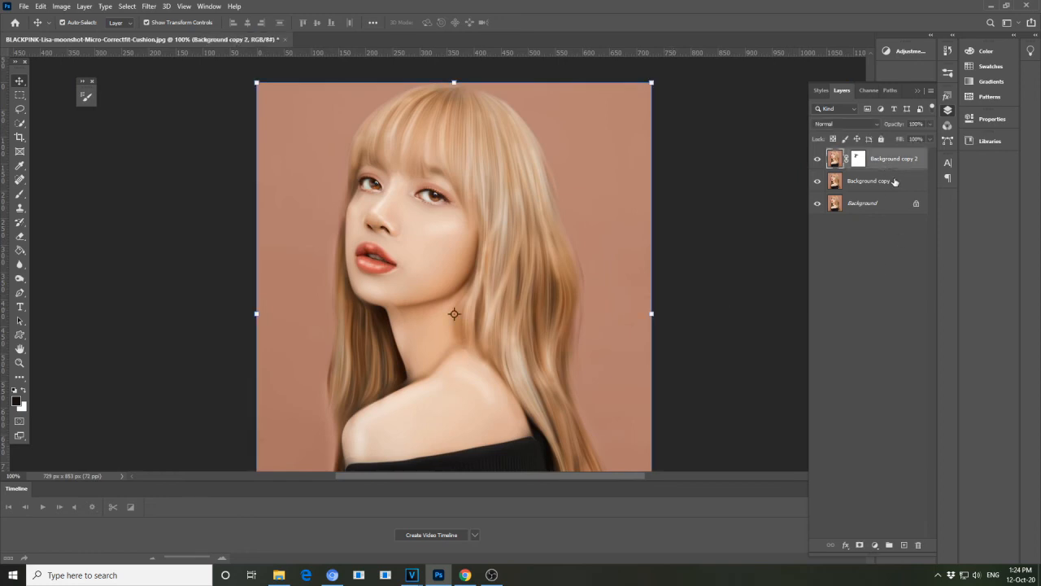
shift+click(895, 182)
key(ctrl+g)
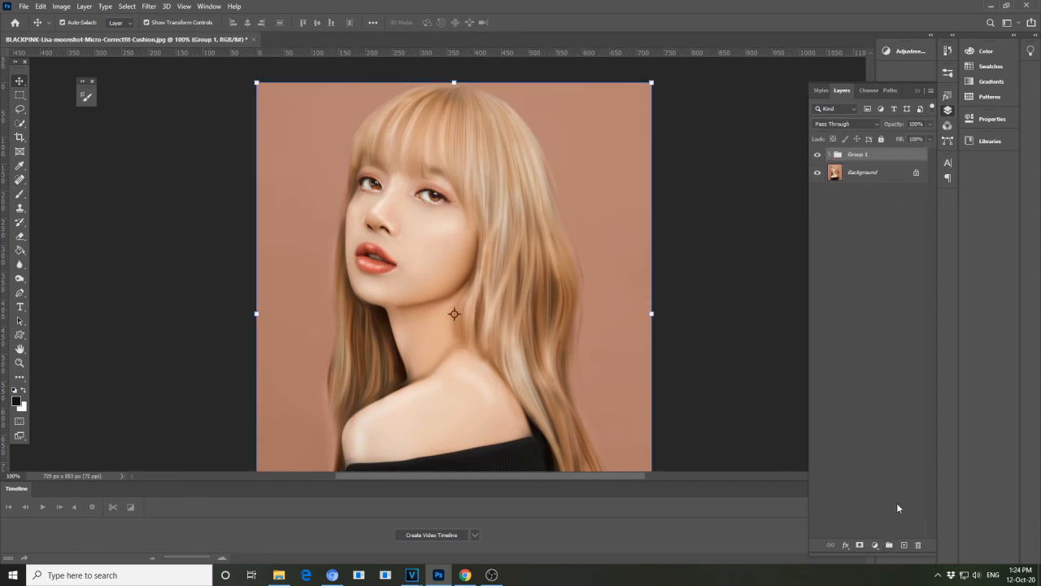
Compare the painted portrait with the original photo by toggling the layer group's visibility, finishing with the group shown and the whole image in view.
click(817, 155)
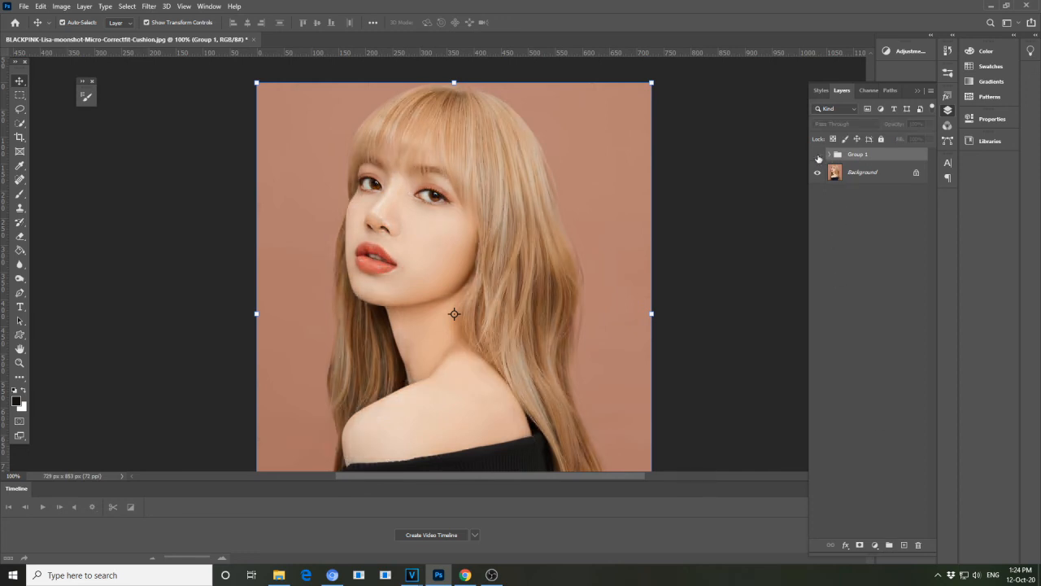
click(817, 156)
click(817, 155)
click(817, 155)
click(817, 156)
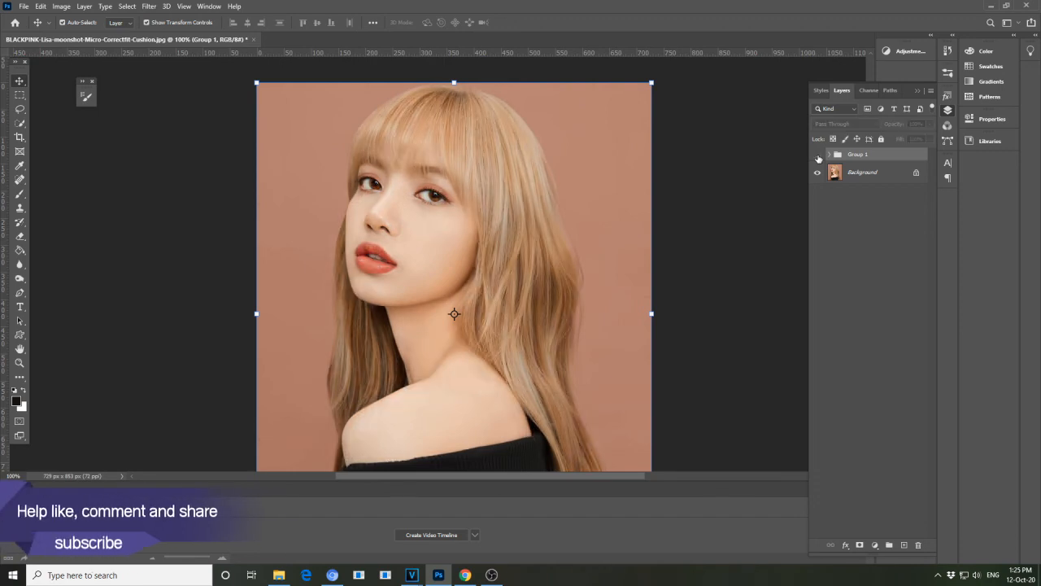
click(818, 155)
click(760, 238)
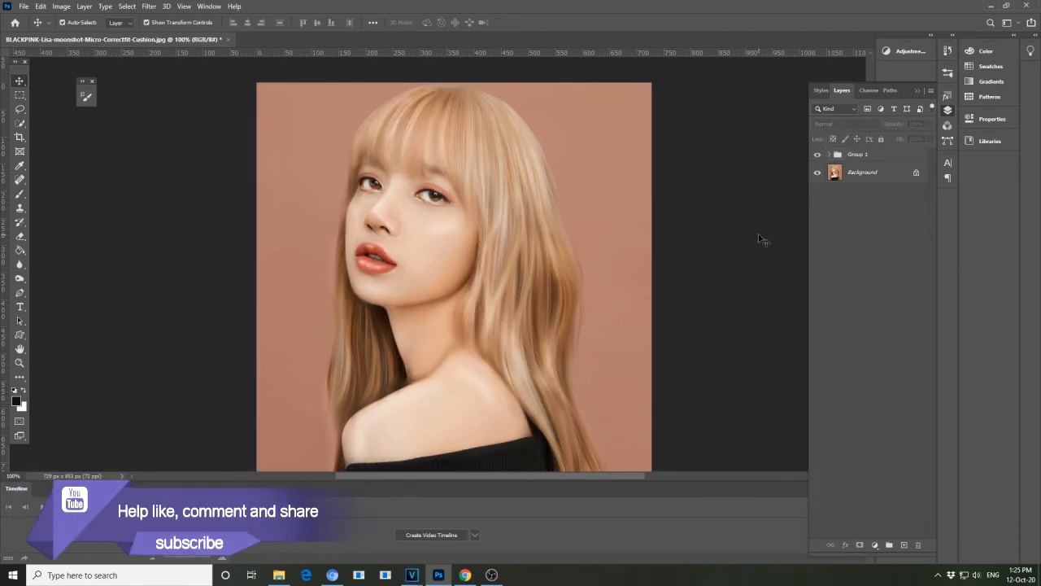
key(ctrl+minus)
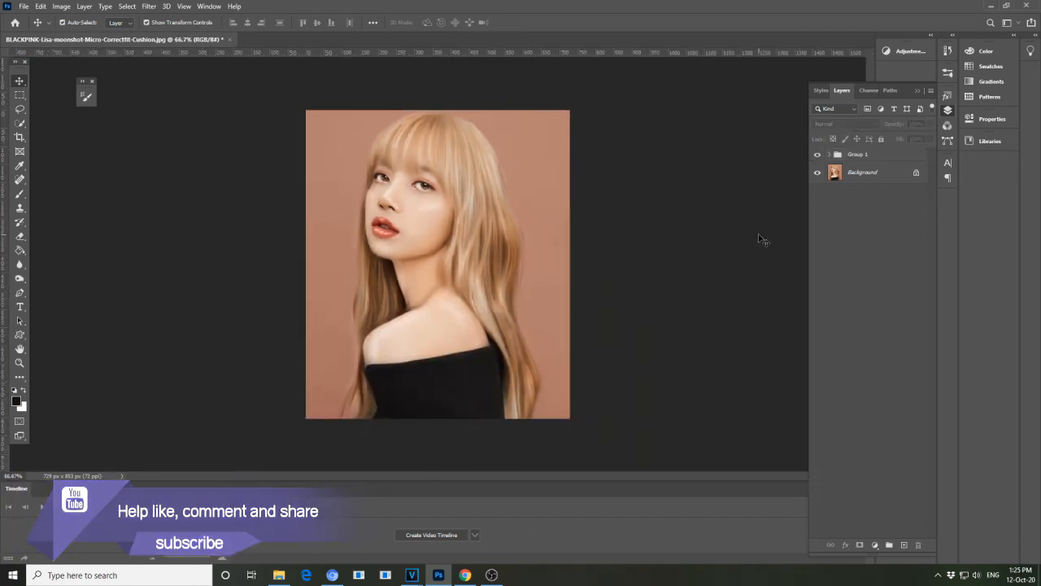
click(817, 154)
click(818, 154)
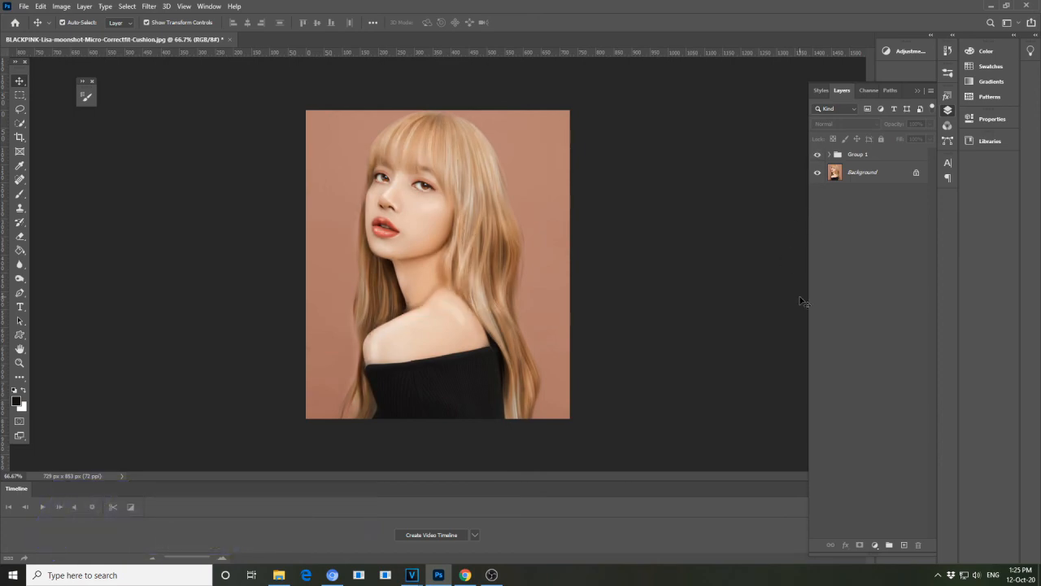